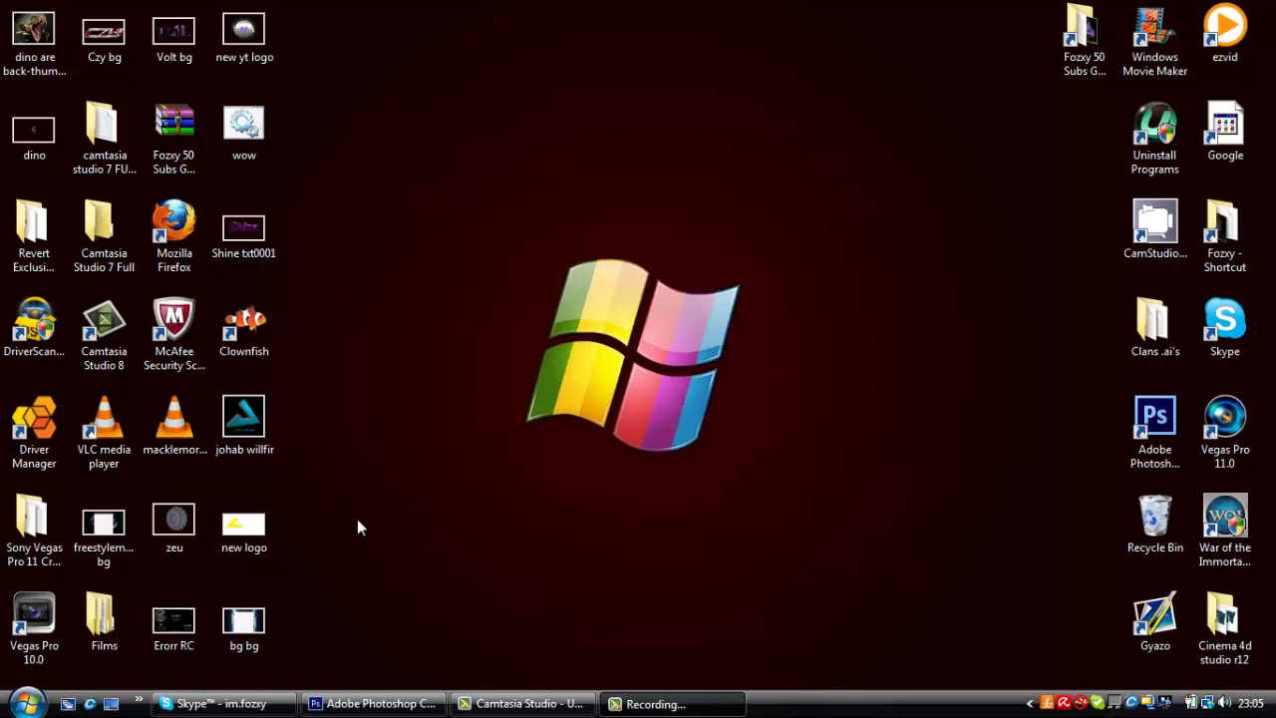
- Select the triangle logo image icon on the desktop
click(244, 431)
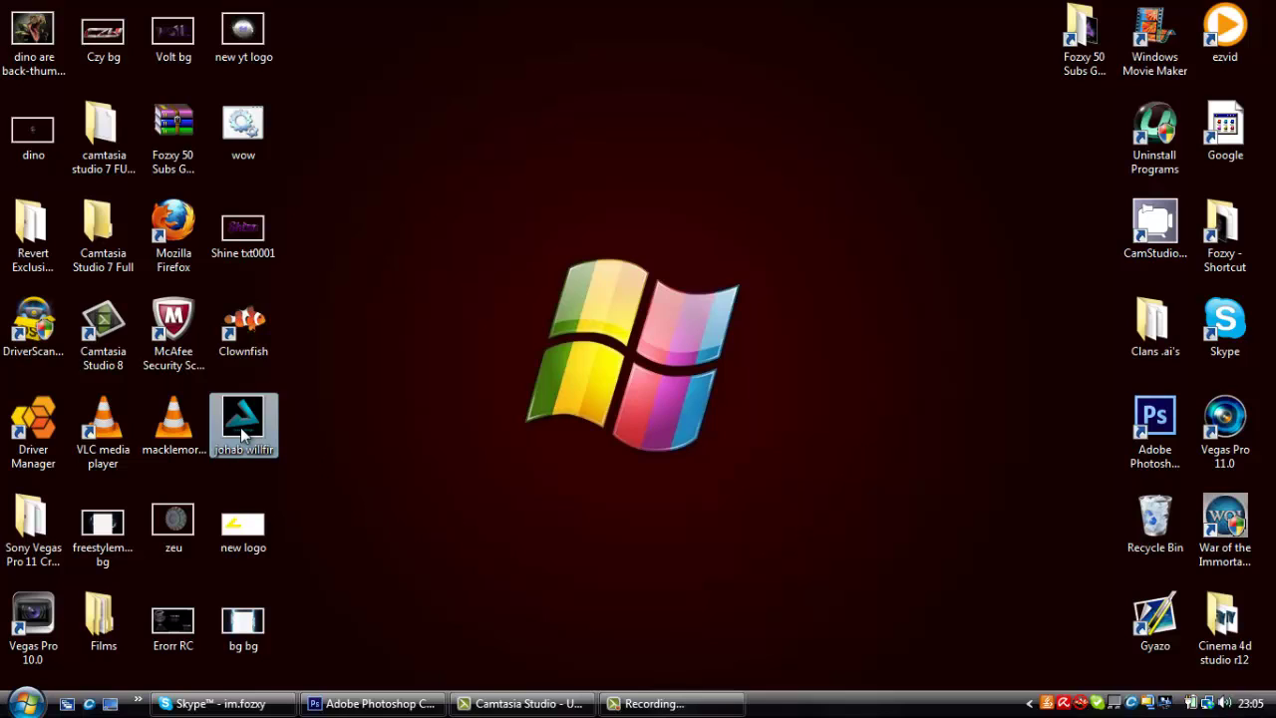
- View the triangle logo in Photo Gallery, keep the current colour scheme permanently, then close it
double_click(240, 427)
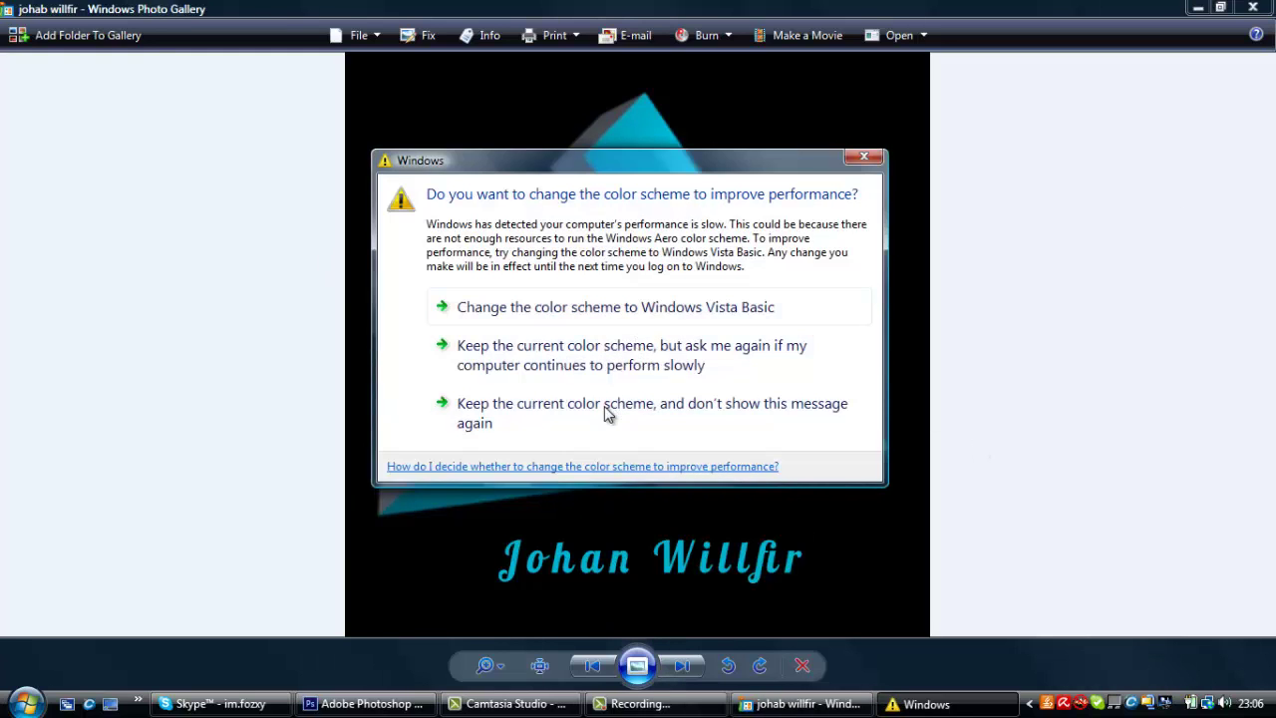
click(521, 417)
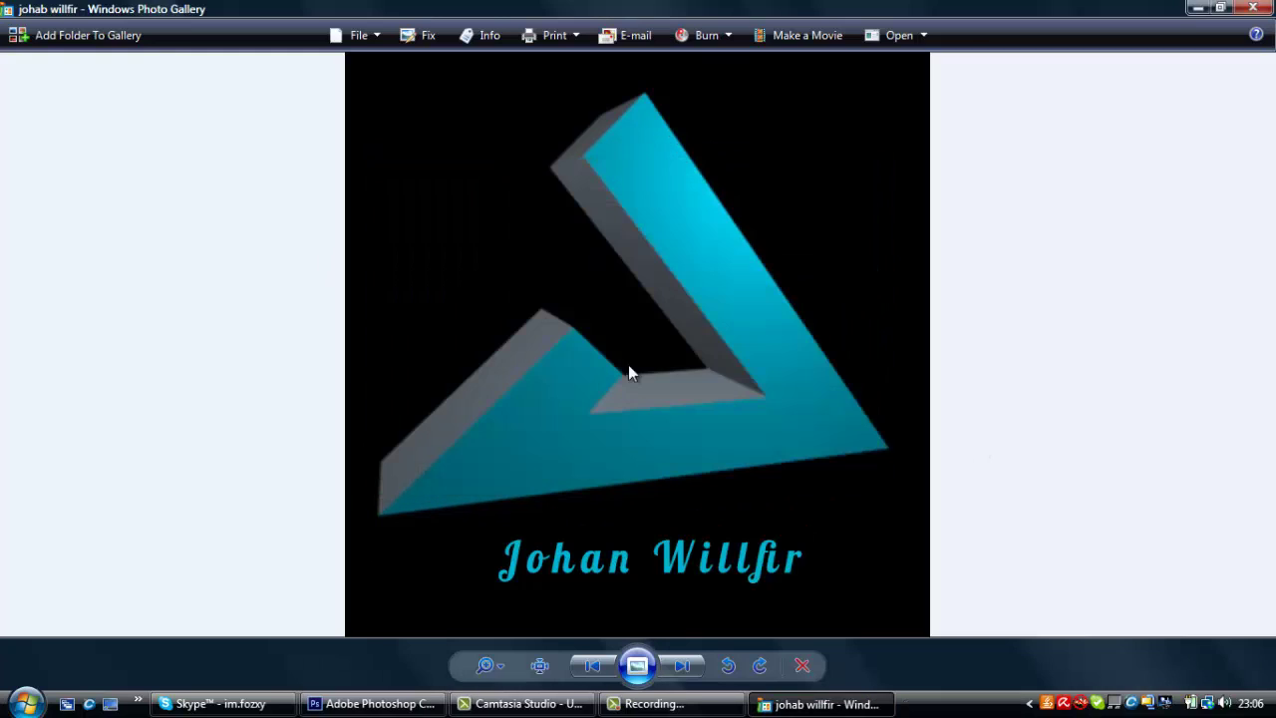
click(1252, 10)
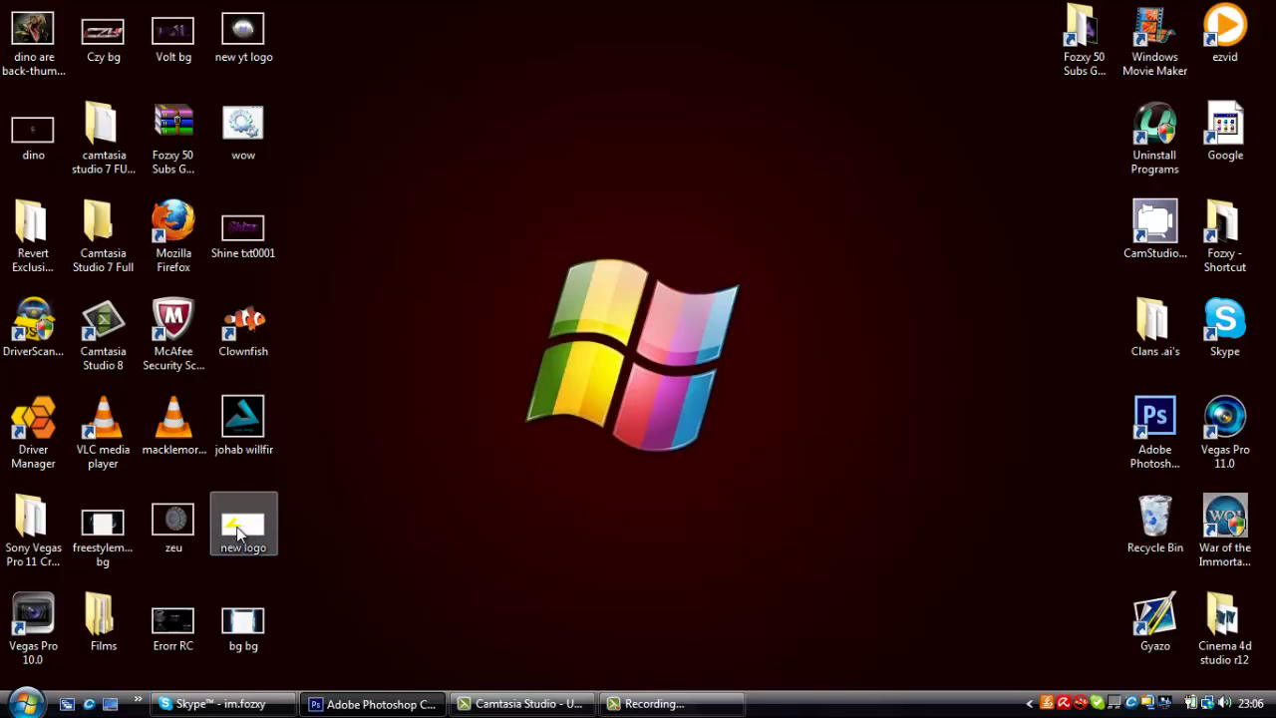
- Open new logo.jpg in Photoshop and switch to the Pen tool
drag(242, 535, 432, 436)
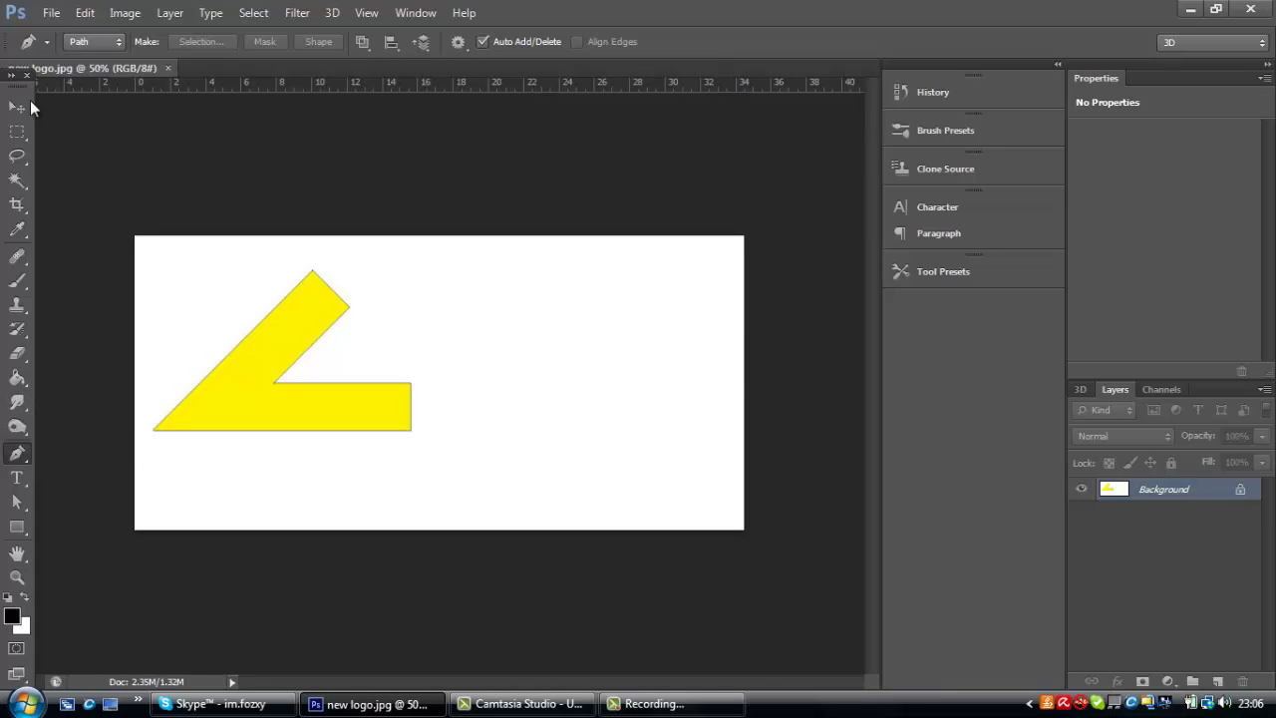
click(17, 107)
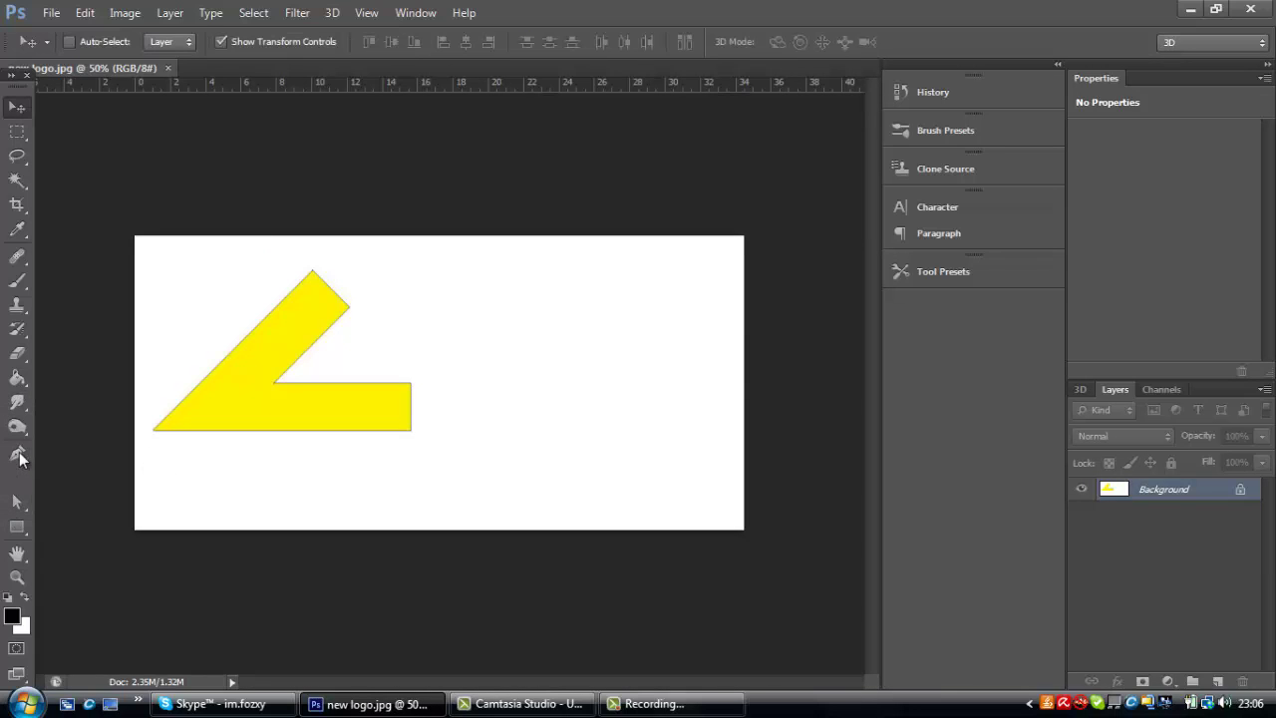
click(17, 454)
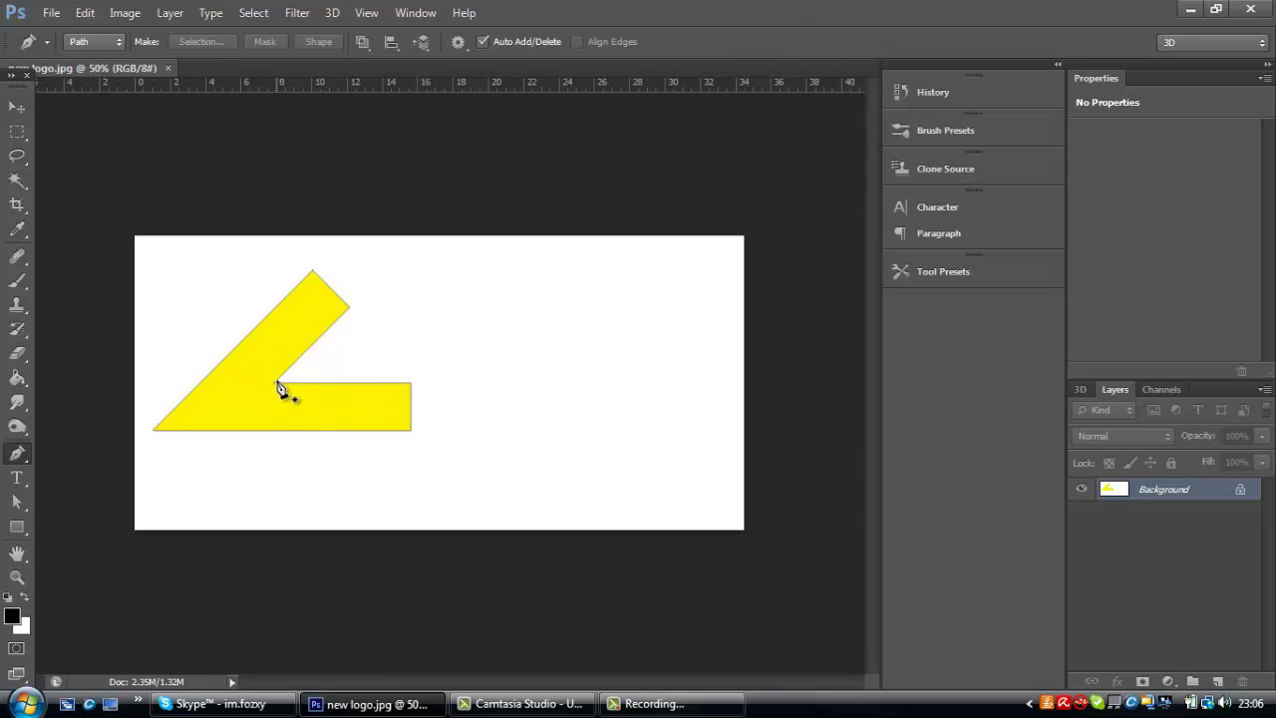
- Trace a closed Pen path through each corner of the yellow half-triangle shape
click(312, 270)
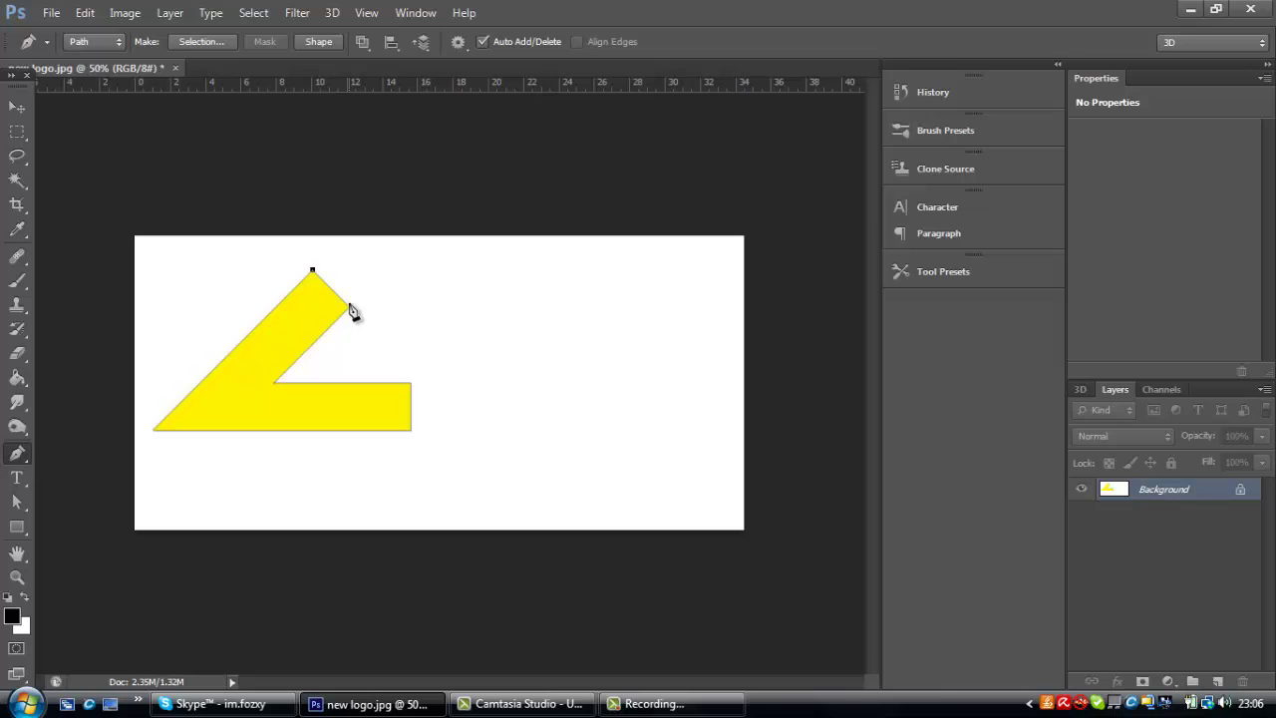
click(349, 306)
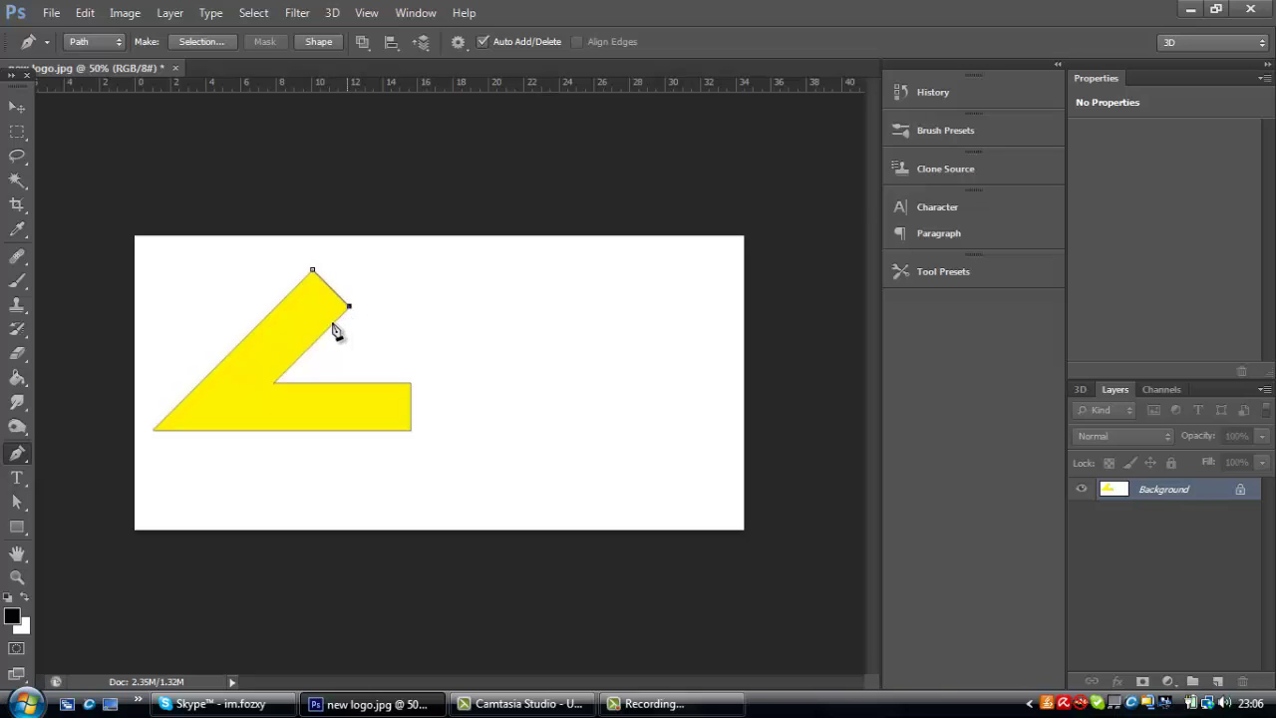
click(275, 379)
key(ctrl+z)
click(274, 382)
click(411, 382)
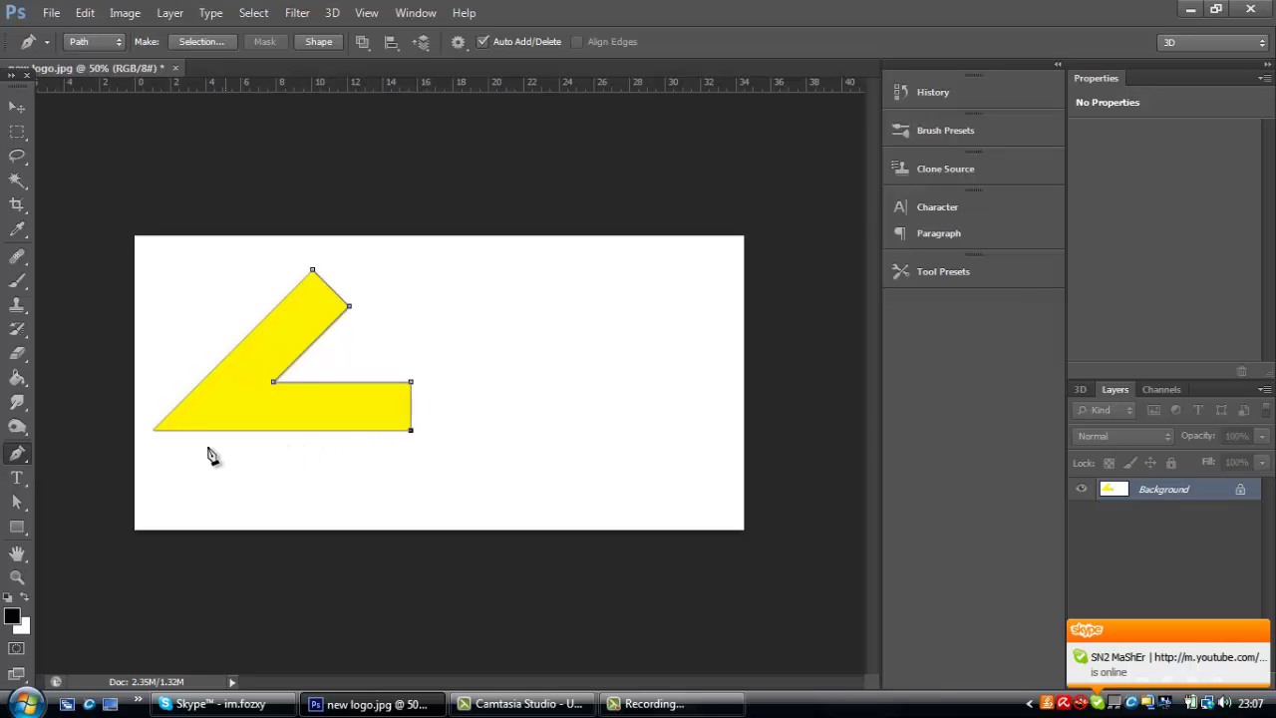
click(153, 431)
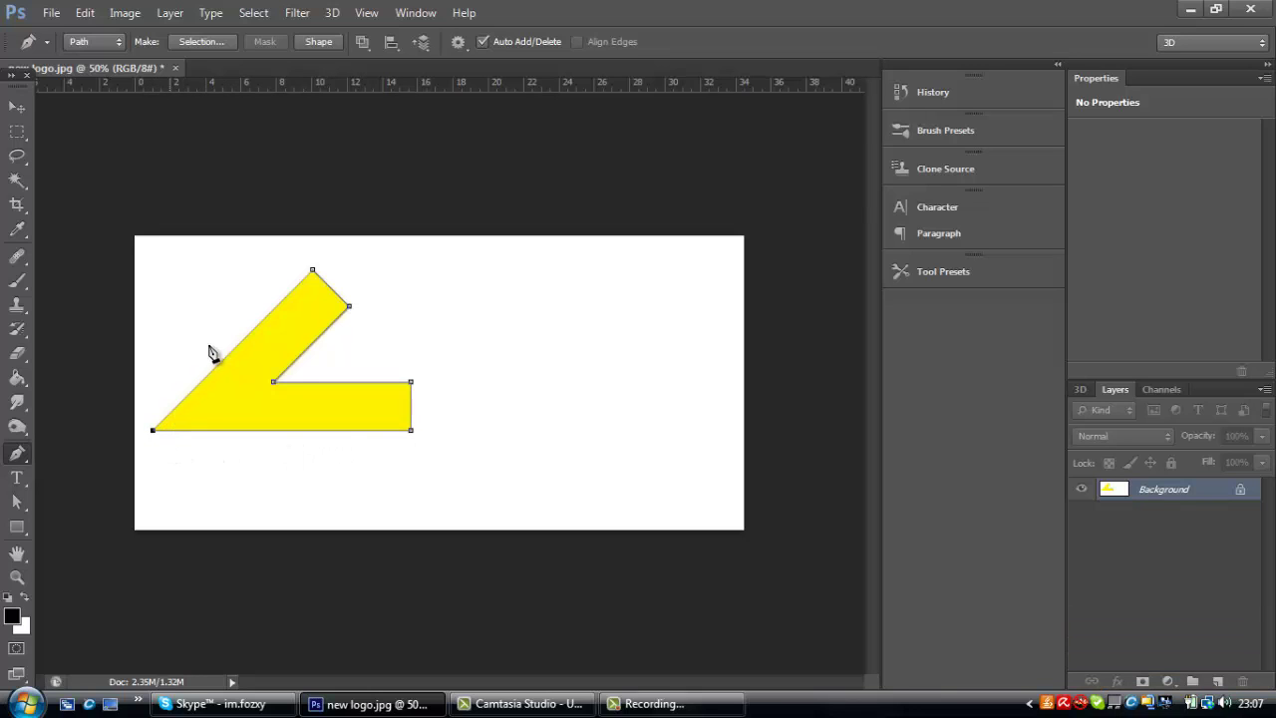
alt+drag(311, 273, 315, 278)
key(Return)
- Export the Work Path via Paths to Illustrator, saved as 'tut 4 logo' on the Desktop
click(48, 12)
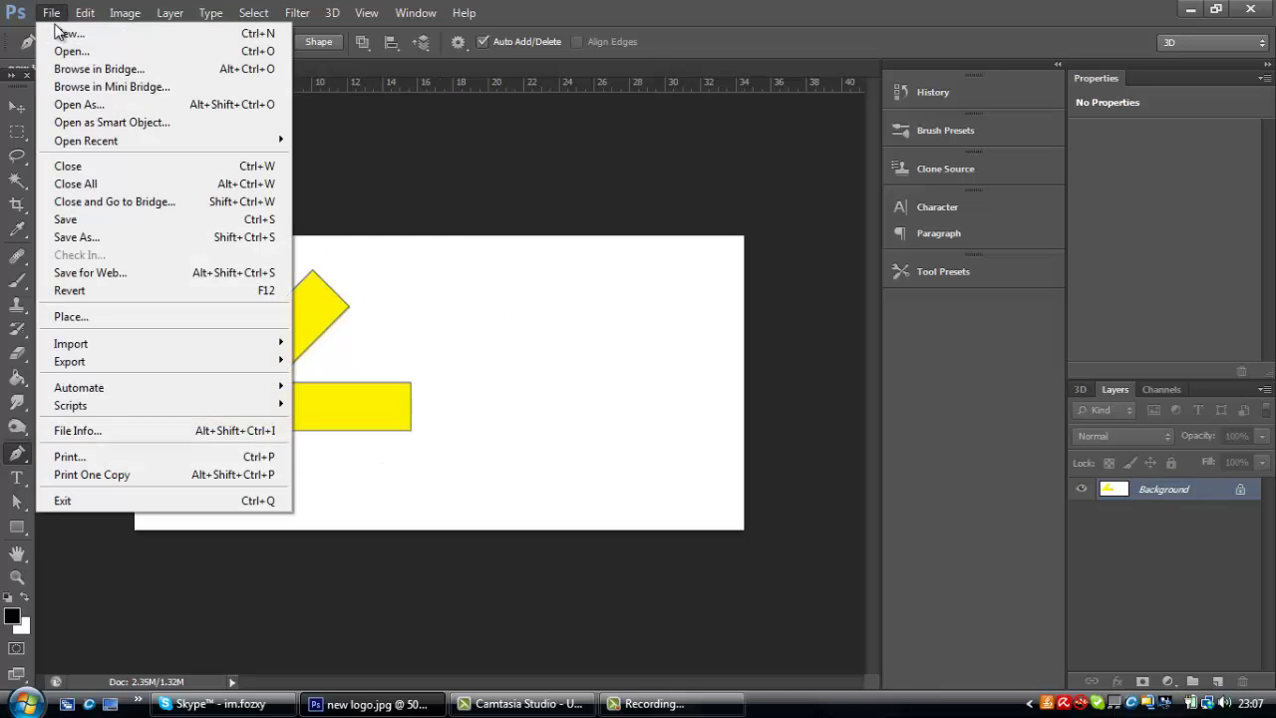
mouse_move(114, 359)
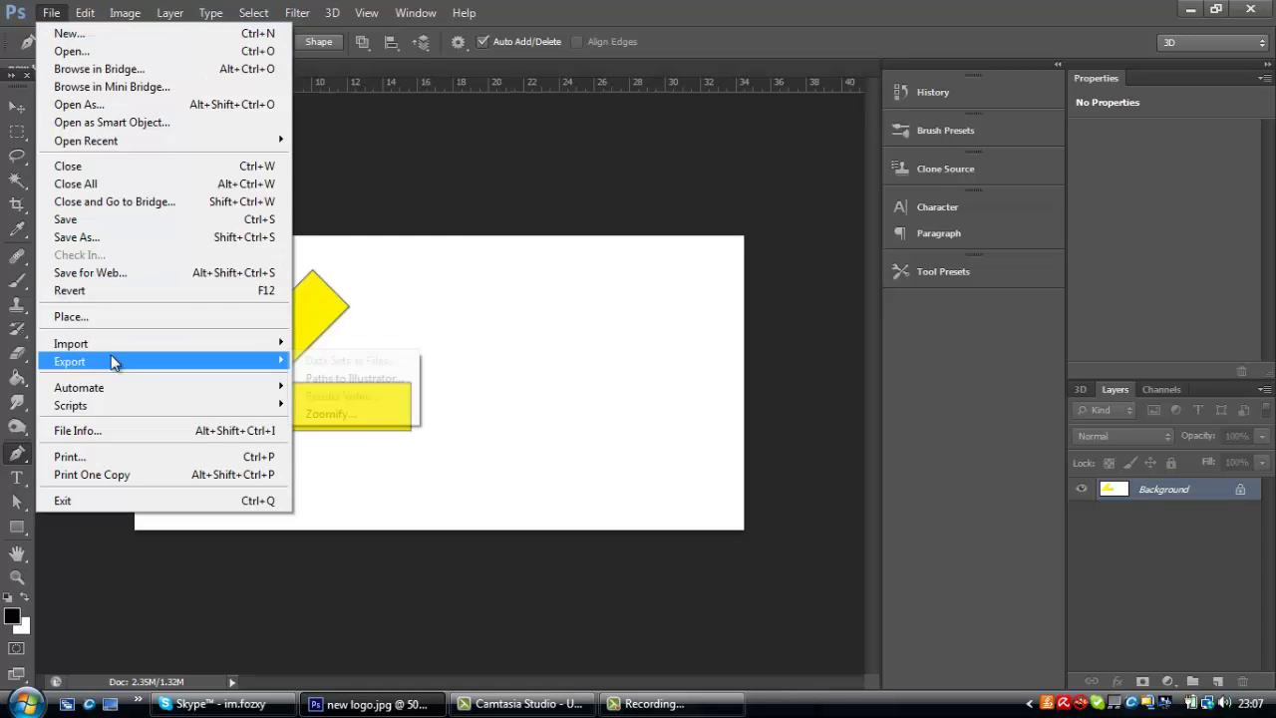
click(350, 378)
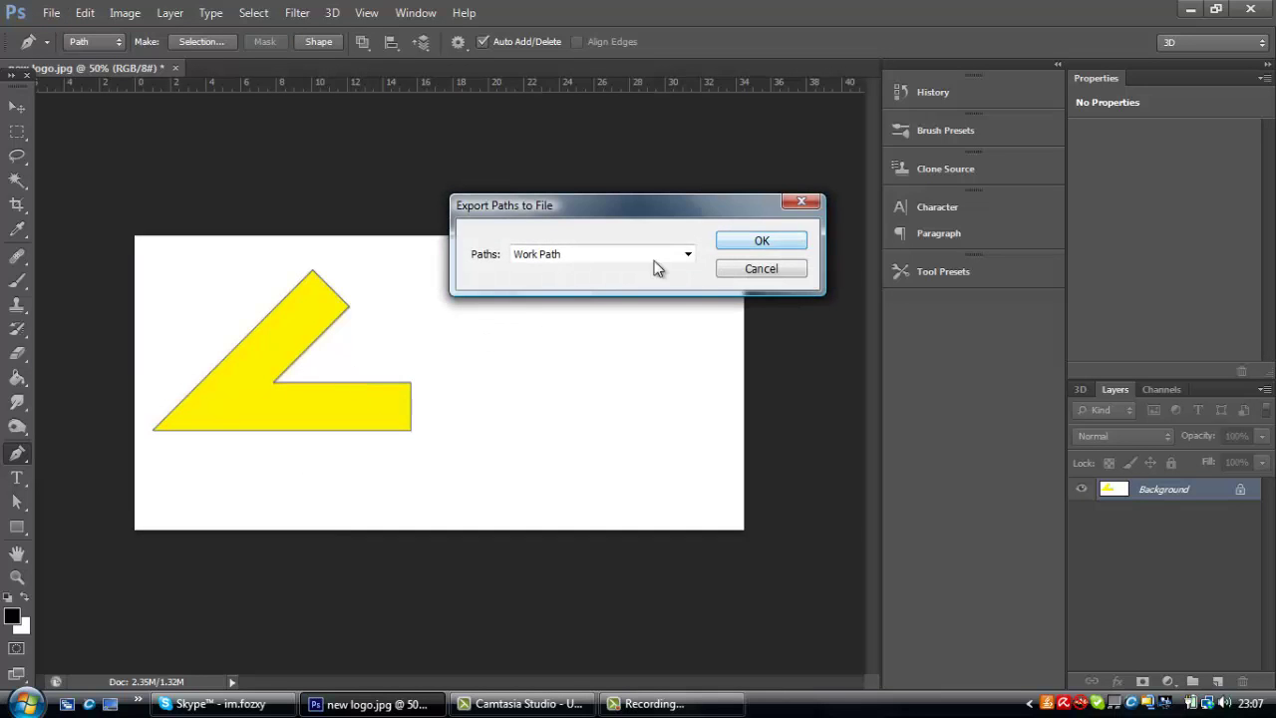
click(777, 244)
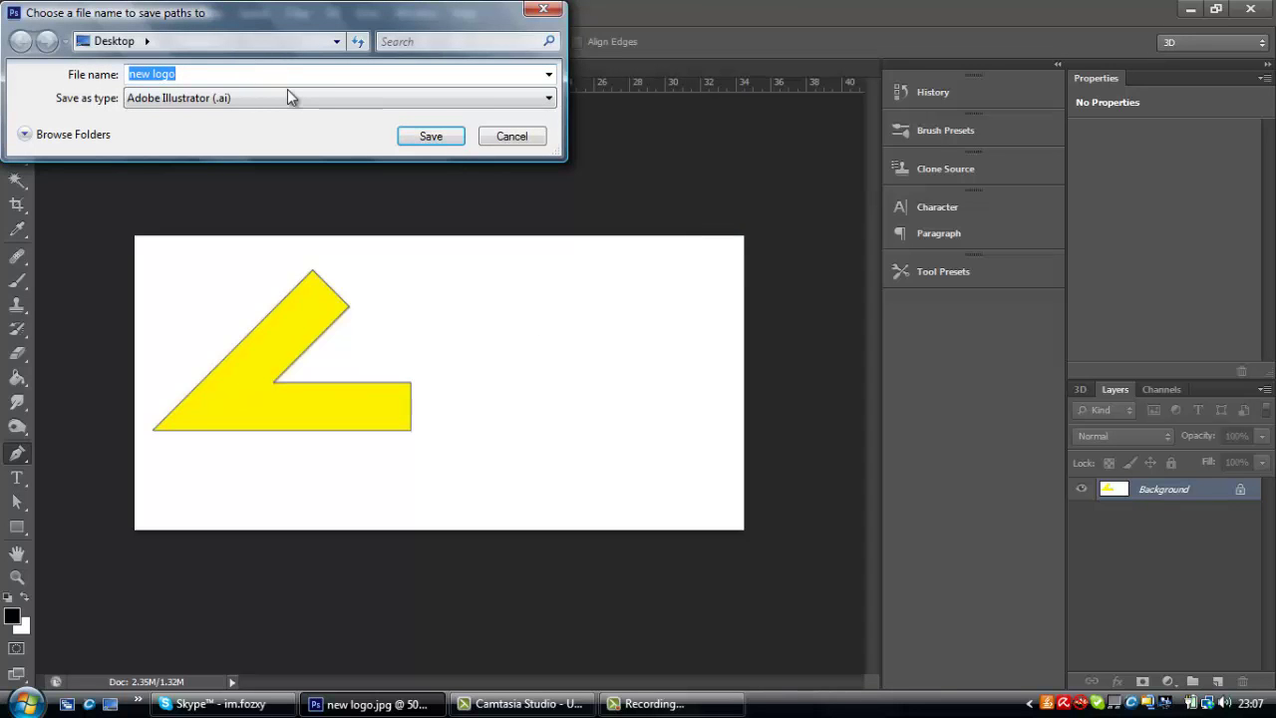
key(BackSpace)
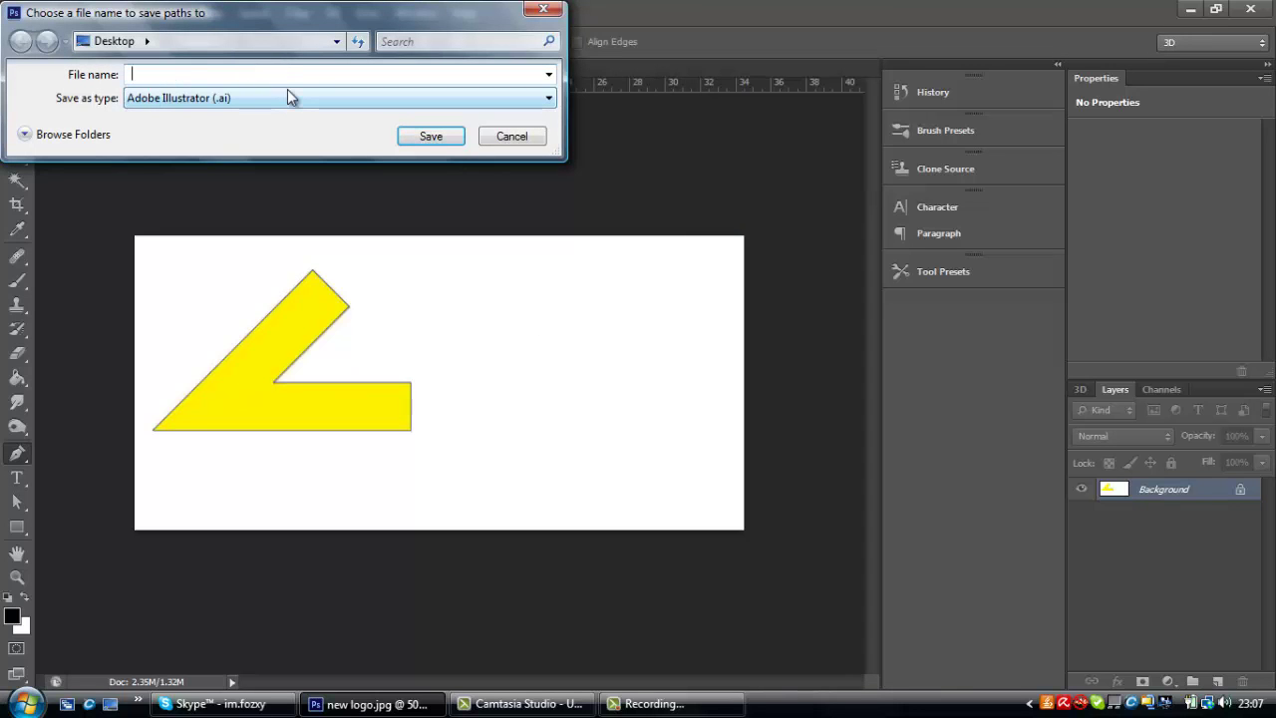
text(tut 4 l)
text(gogo)
key(BackSpace)
key(BackSpace)
key(BackSpace)
key(BackSpace)
text(ogo)
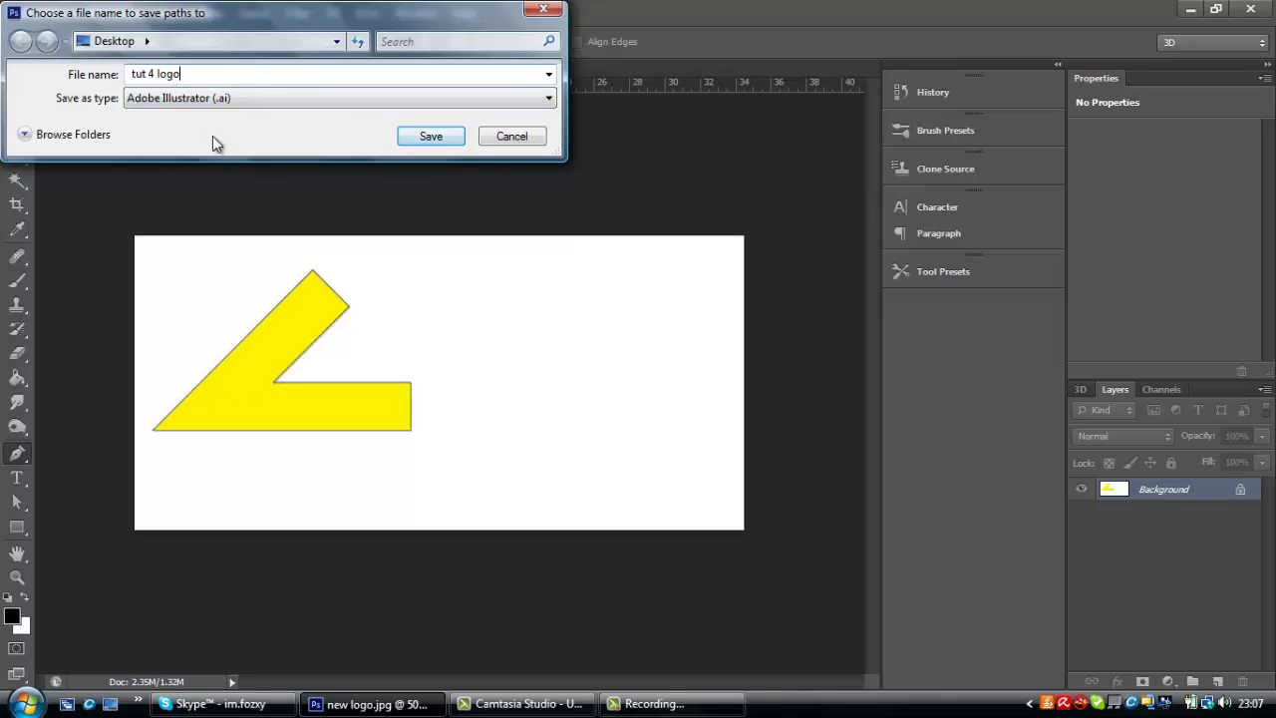
click(456, 137)
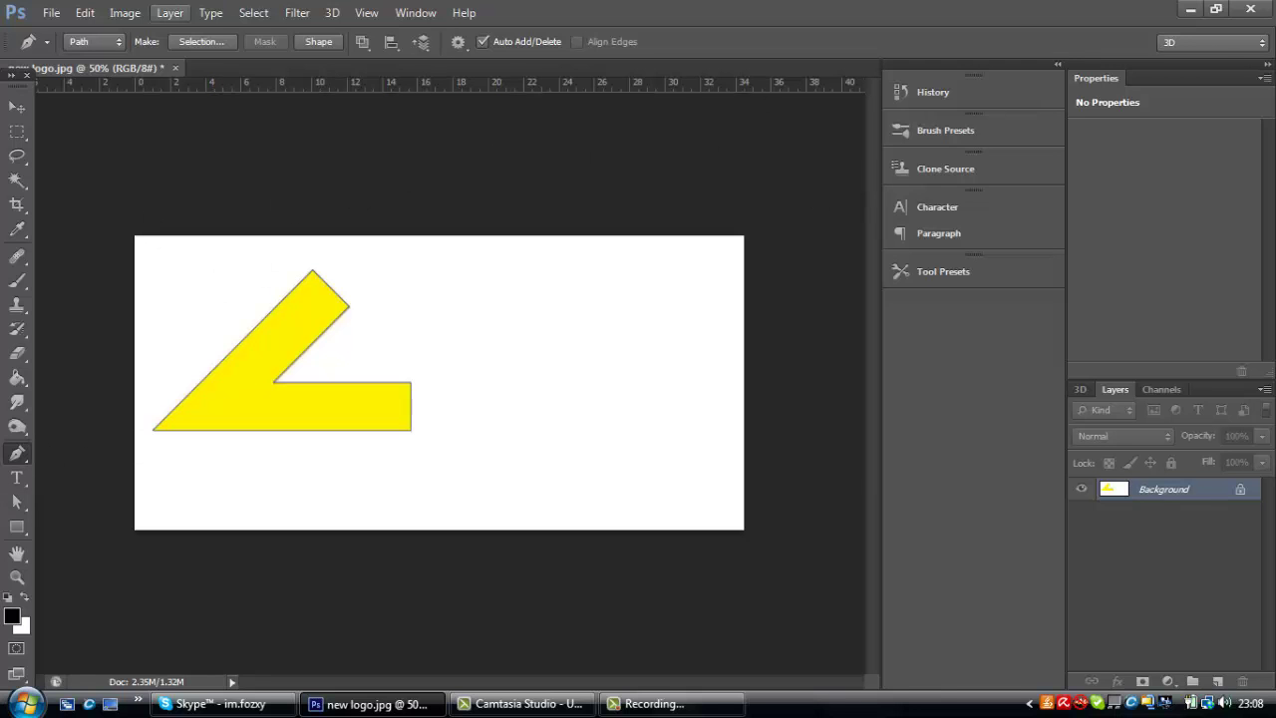
- Minimize Photoshop, launch 32-bit CINEMA 4D from the Cinema 4d studio r12 folder, and close the folder
click(1252, 10)
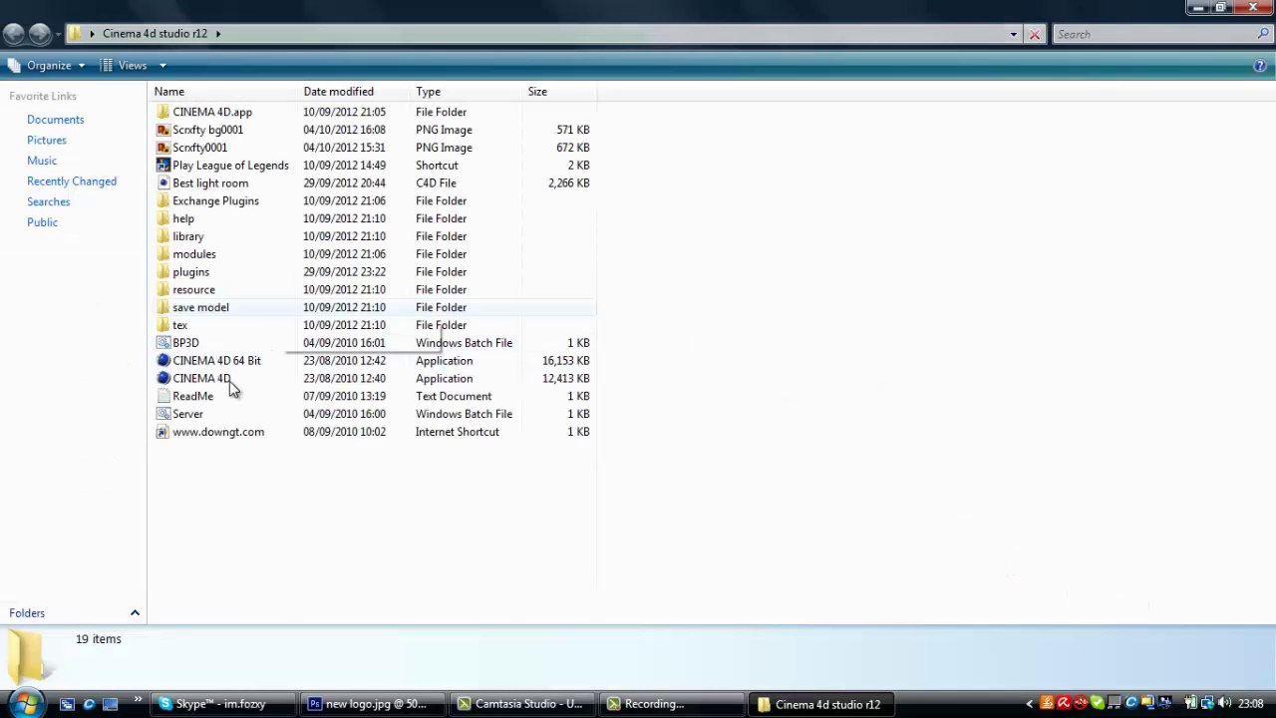
double_click(229, 380)
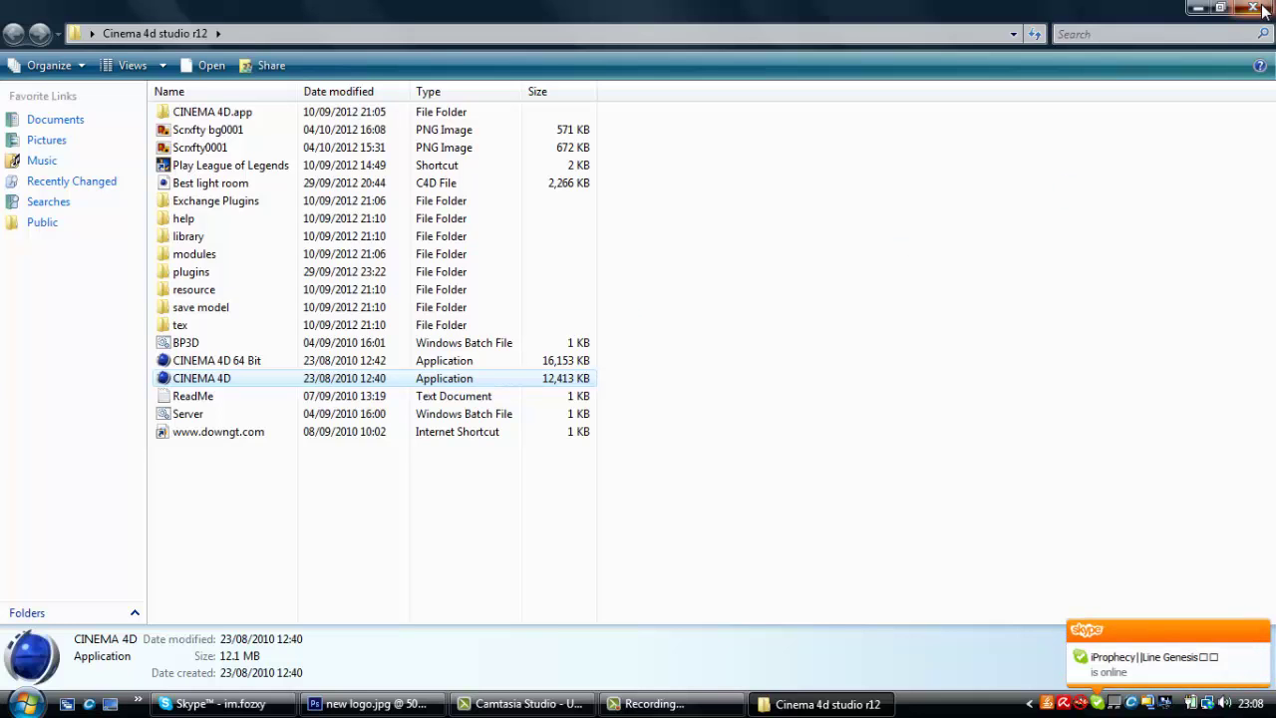
click(1262, 8)
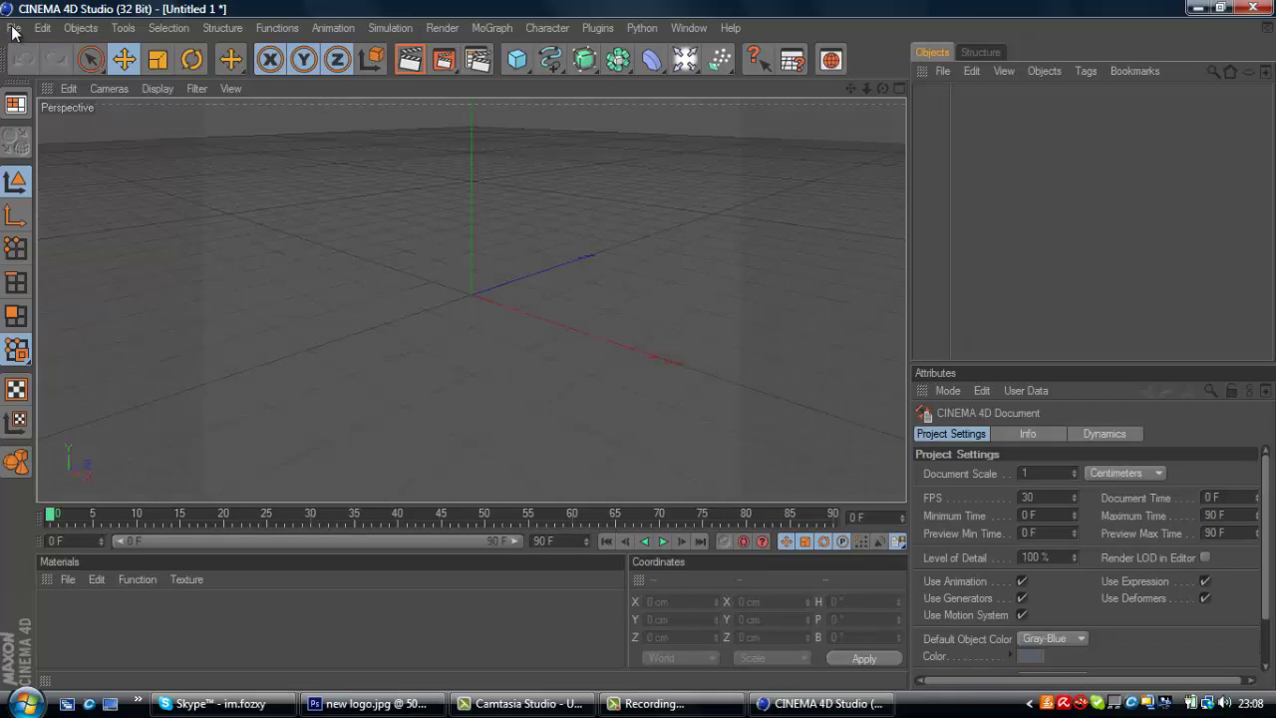
- Merge tut 4 logo.ai from the Desktop into the Cinema 4D scene
click(13, 29)
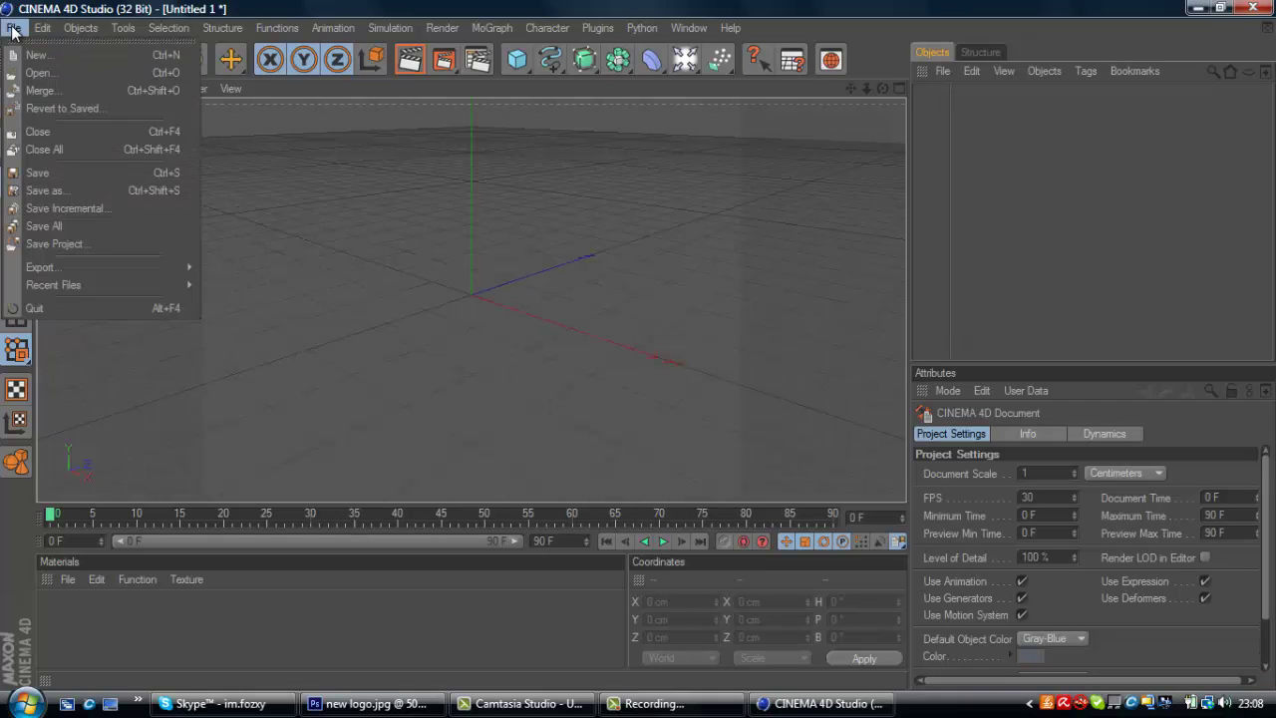
click(80, 91)
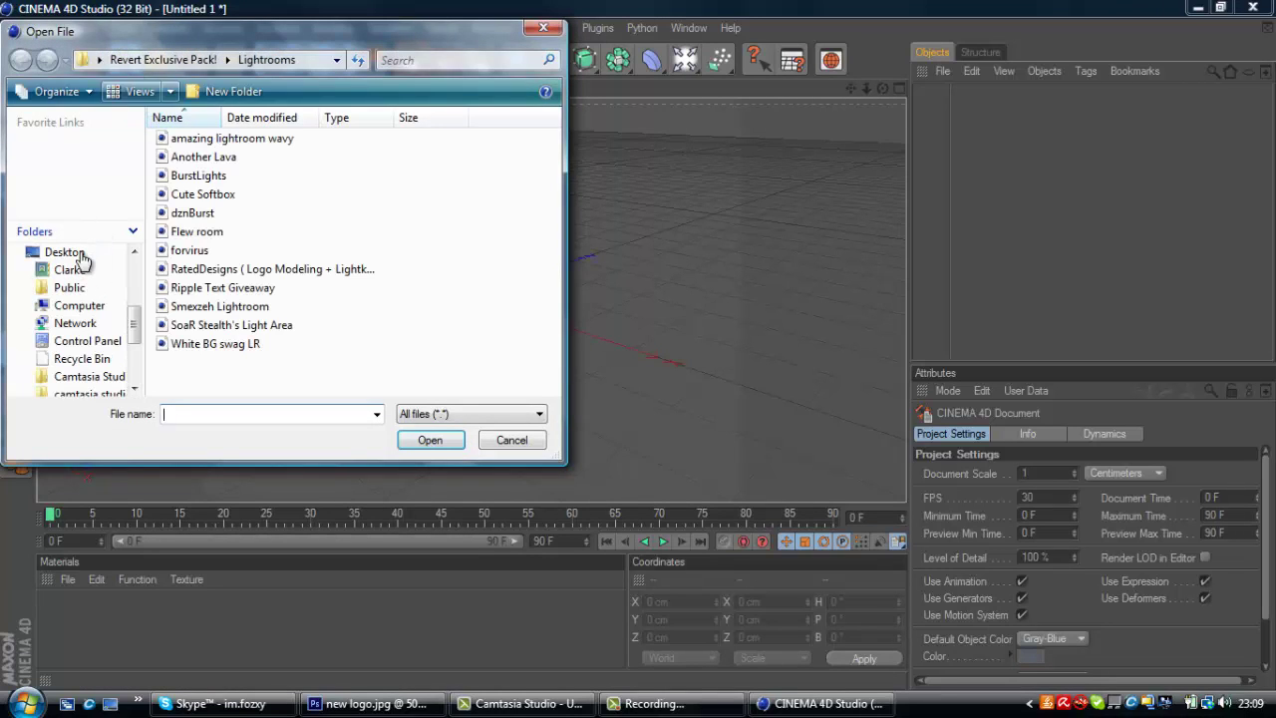
scroll(136, 327, up, 5)
click(57, 170)
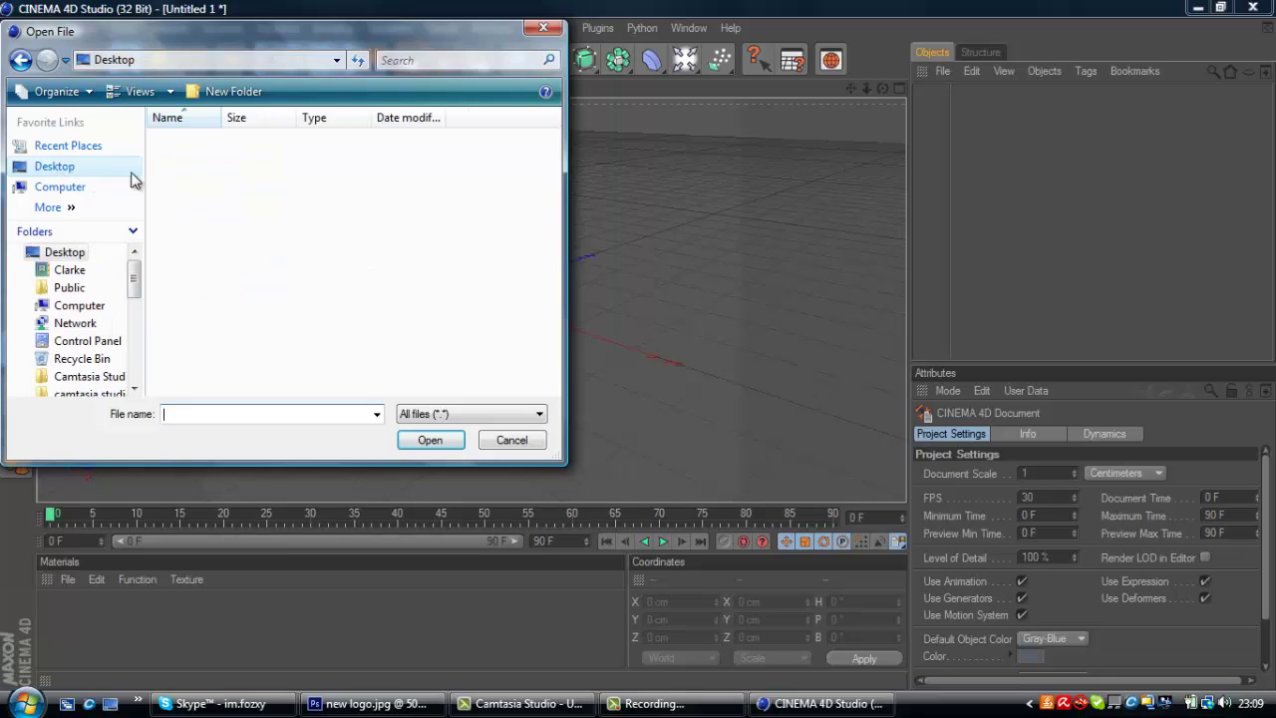
scroll(524, 259, down, 2)
click(555, 388)
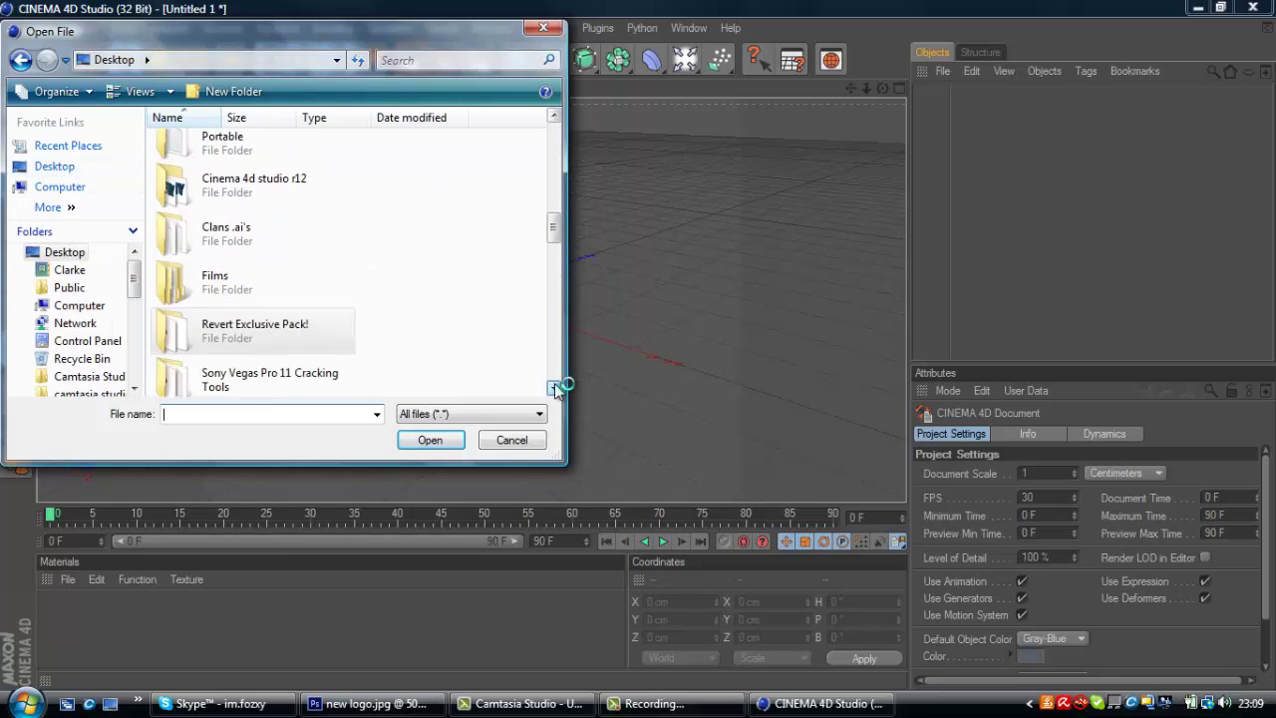
drag(555, 389, 555, 389)
double_click(267, 251)
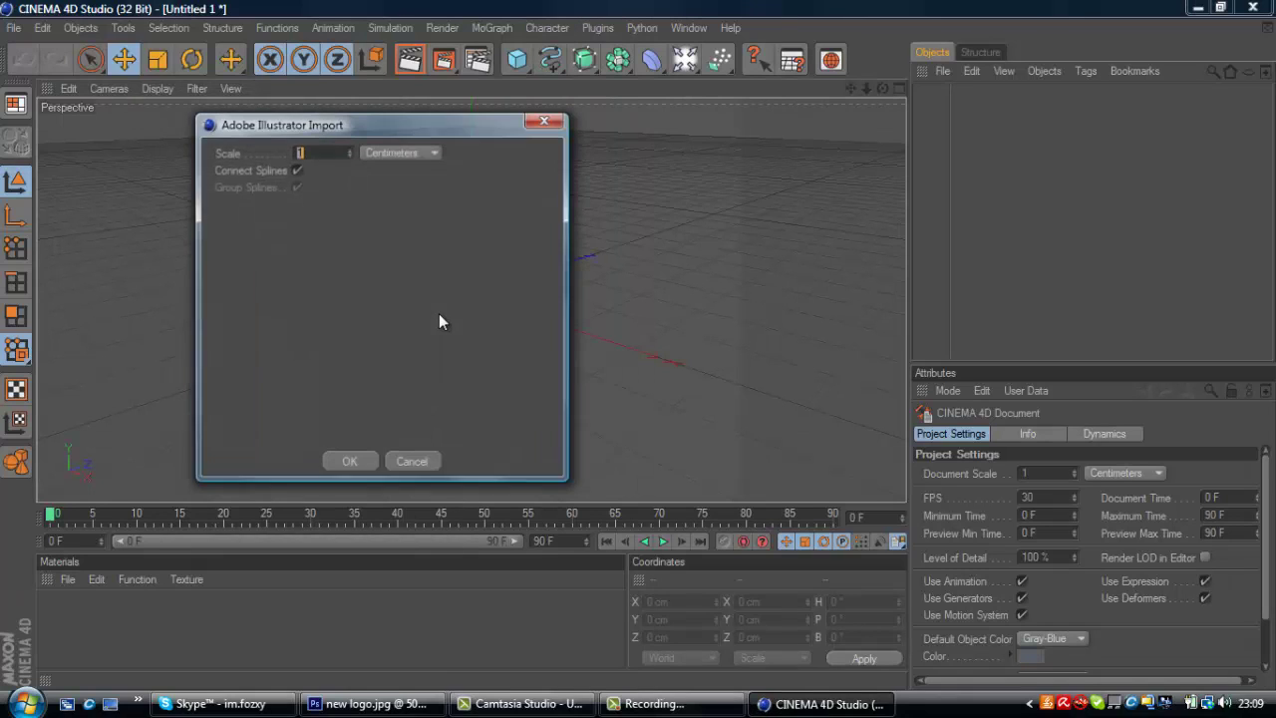
- Import the logo at 1 centimeter scale with Connect Splines, then pan to frame the spline
click(348, 461)
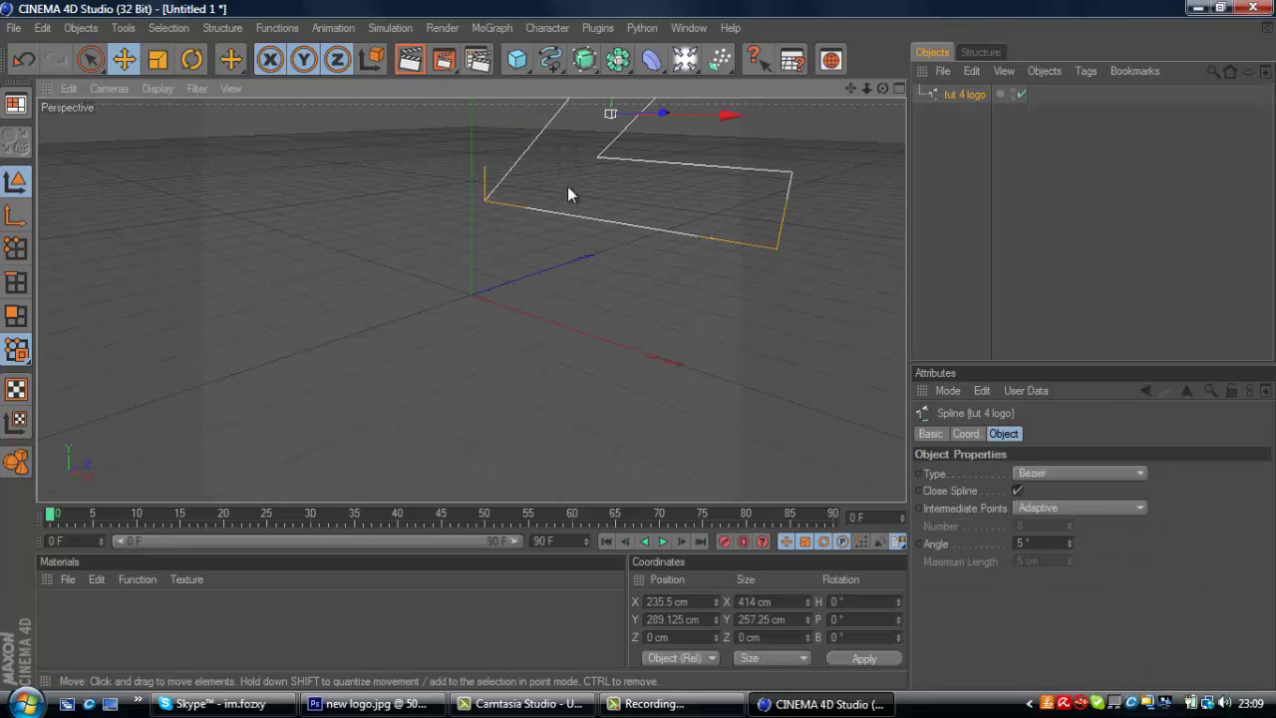
drag(852, 88, 638, 343)
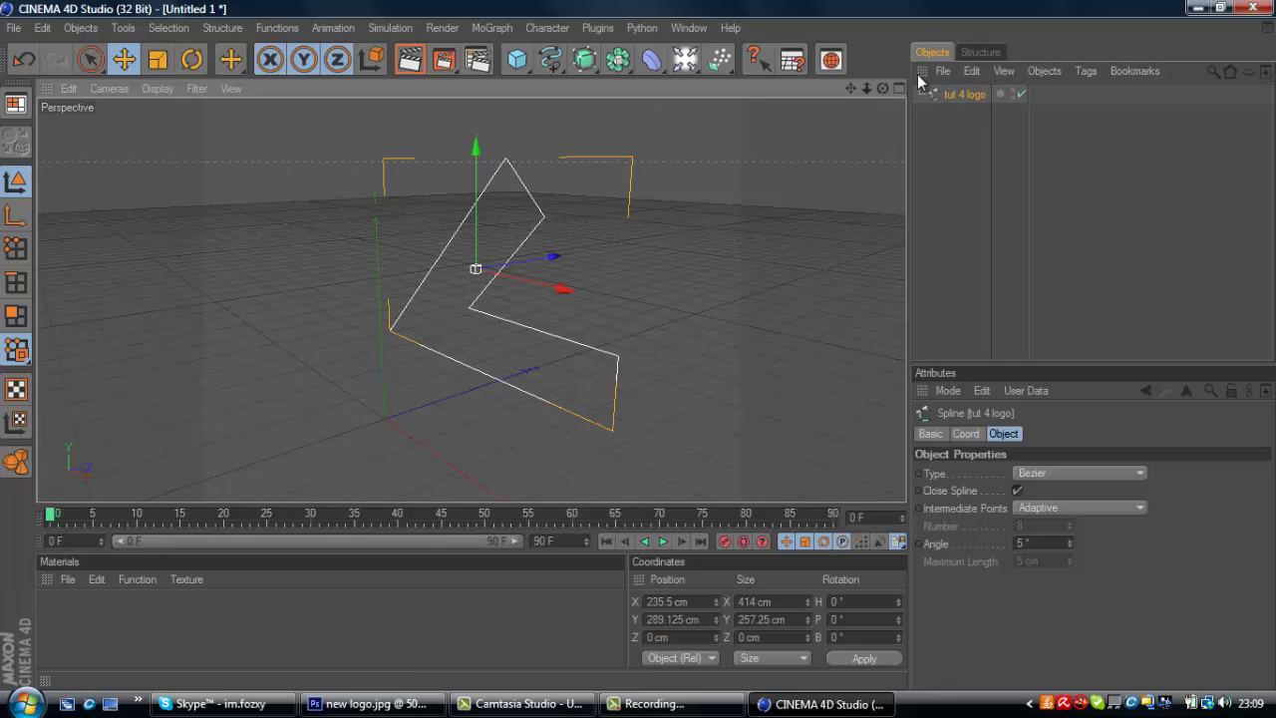
- Add an Extrude NURBS, nest the tut 4 logo spline under it, and collapse the hierarchy
click(586, 62)
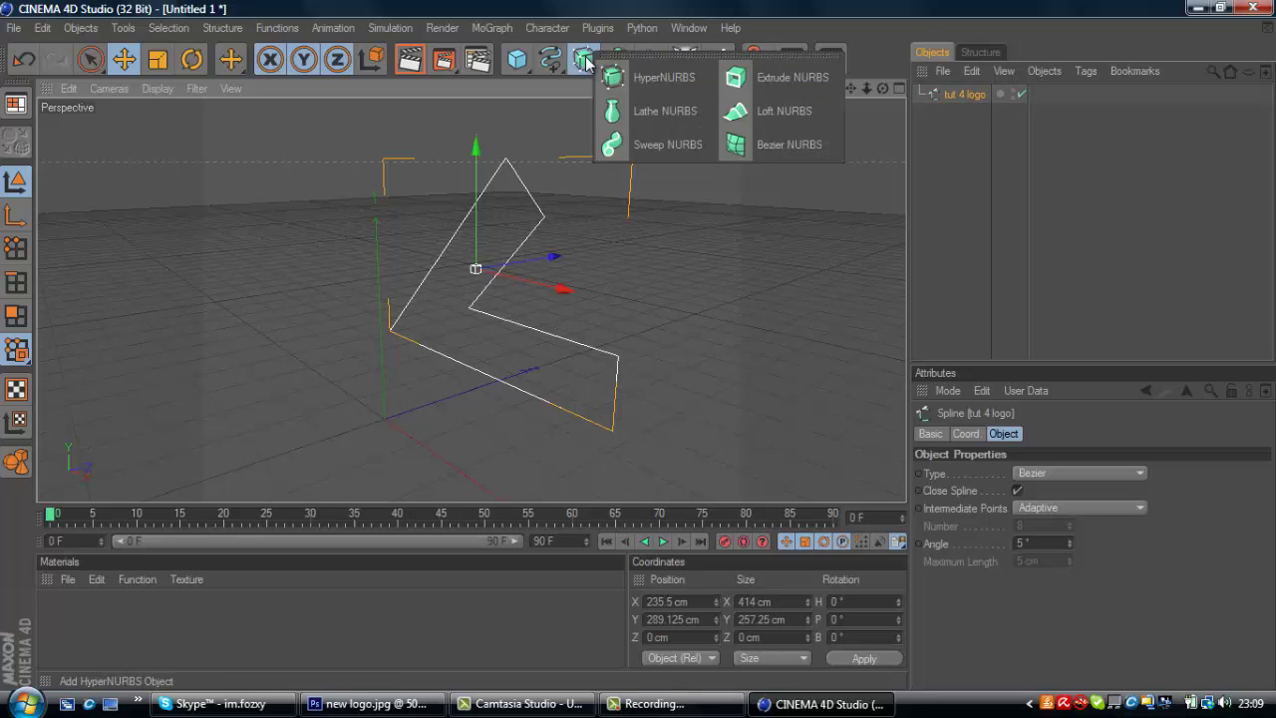
click(787, 78)
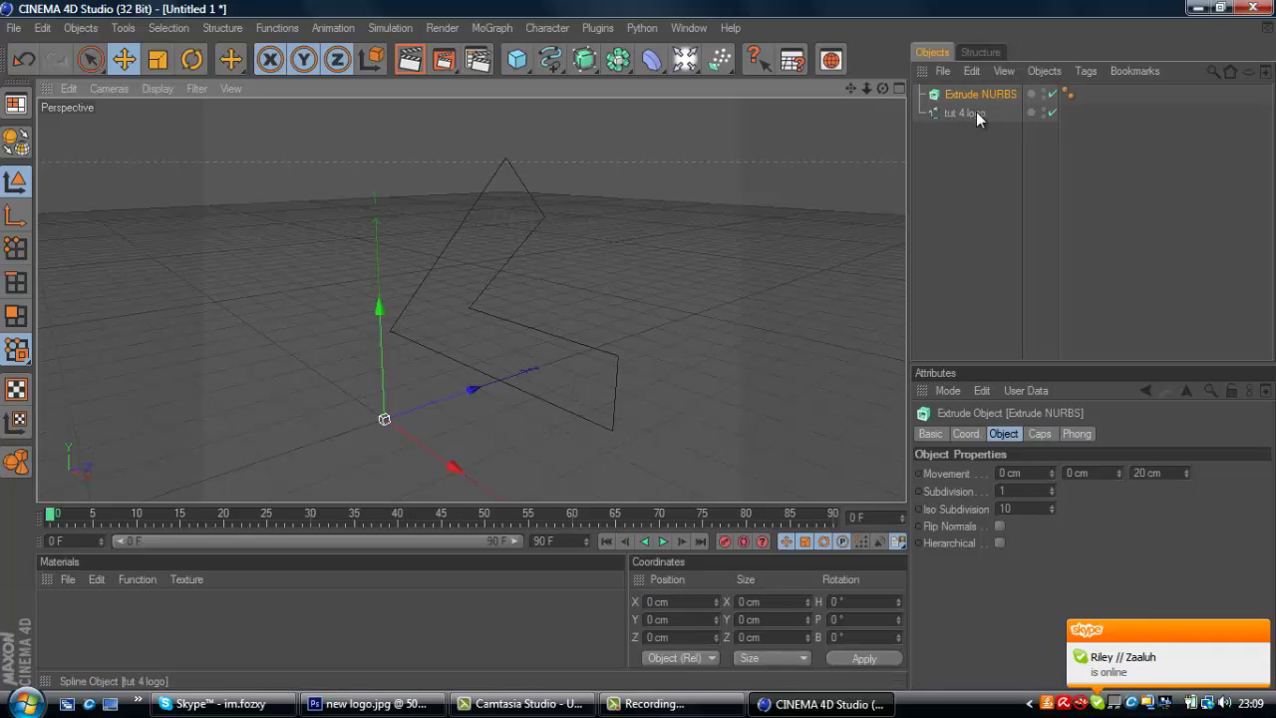
drag(976, 113, 975, 92)
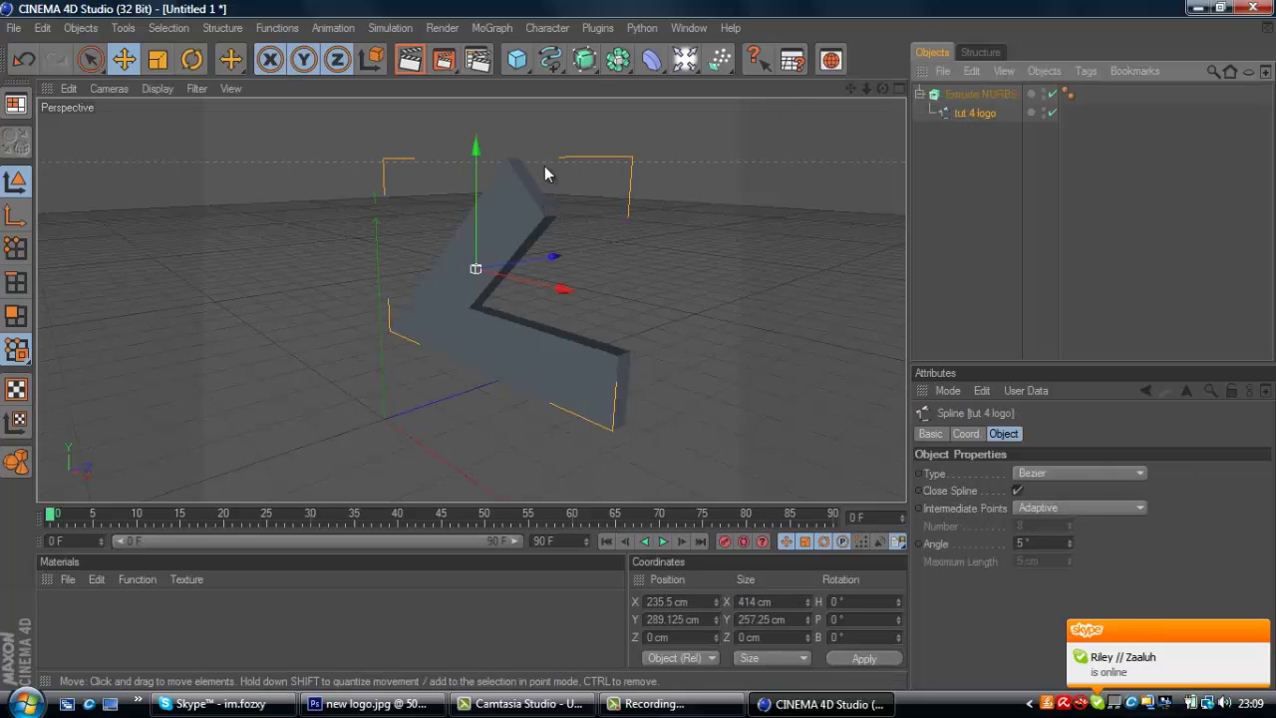
click(919, 95)
- Raise the Extrude NURBS Movement Z from 20 cm to 87 cm
click(973, 92)
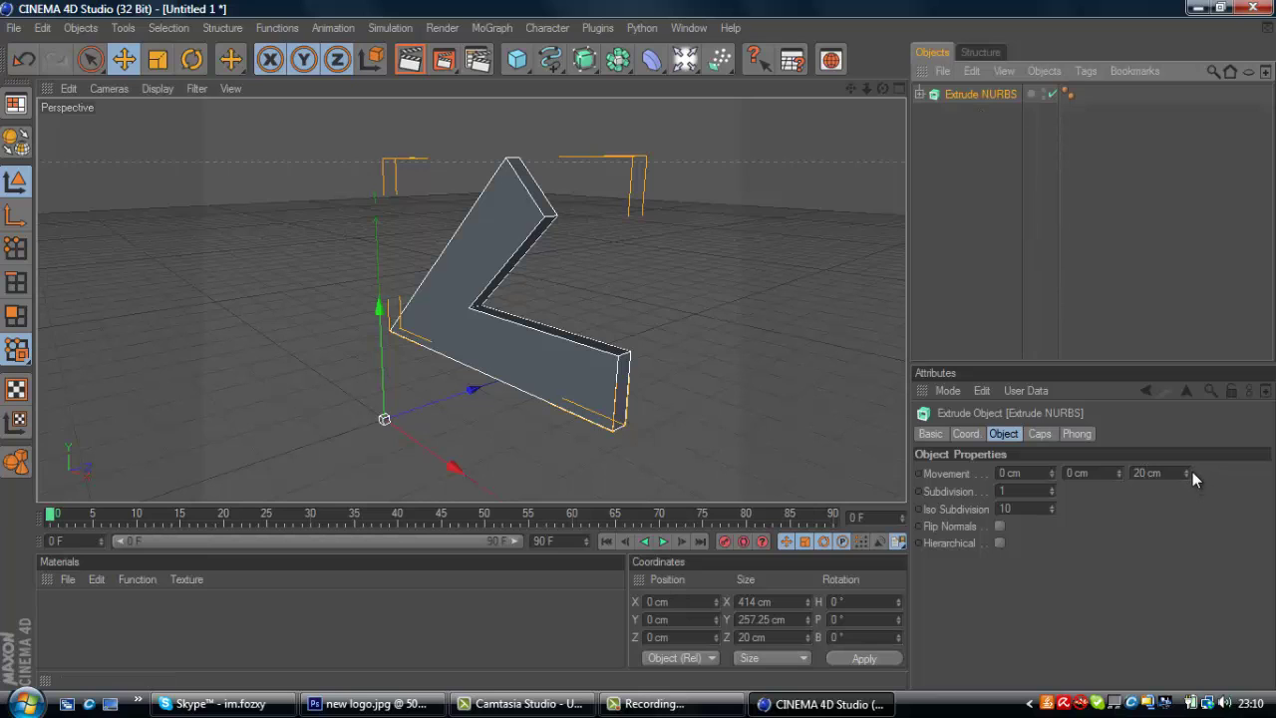
mouse_move(1184, 471)
mouse_down()
mouse_move(1167, 317)
mouse_move(854, 323)
mouse_move(1250, 472)
mouse_move(1185, 380)
mouse_move(1190, 484)
mouse_move(1185, 471)
mouse_move(1142, 505)
mouse_move(1176, 492)
mouse_move(1184, 464)
mouse_move(1178, 490)
mouse_move(1185, 474)
mouse_move(1214, 490)
mouse_move(1196, 473)
mouse_move(1179, 495)
mouse_move(1190, 427)
mouse_move(1187, 474)
mouse_up()
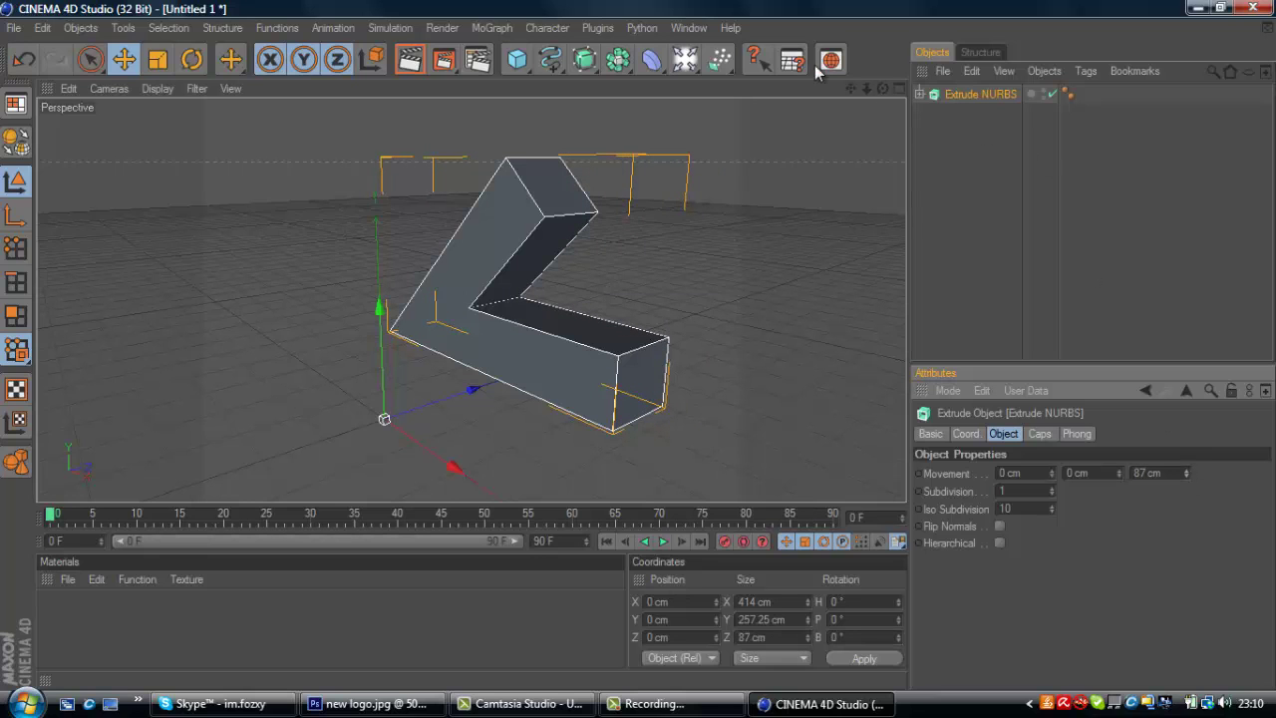
- Create a default grey material named Mat, briefly opening and closing its Material Editor
drag(882, 89, 257, 546)
double_click(136, 627)
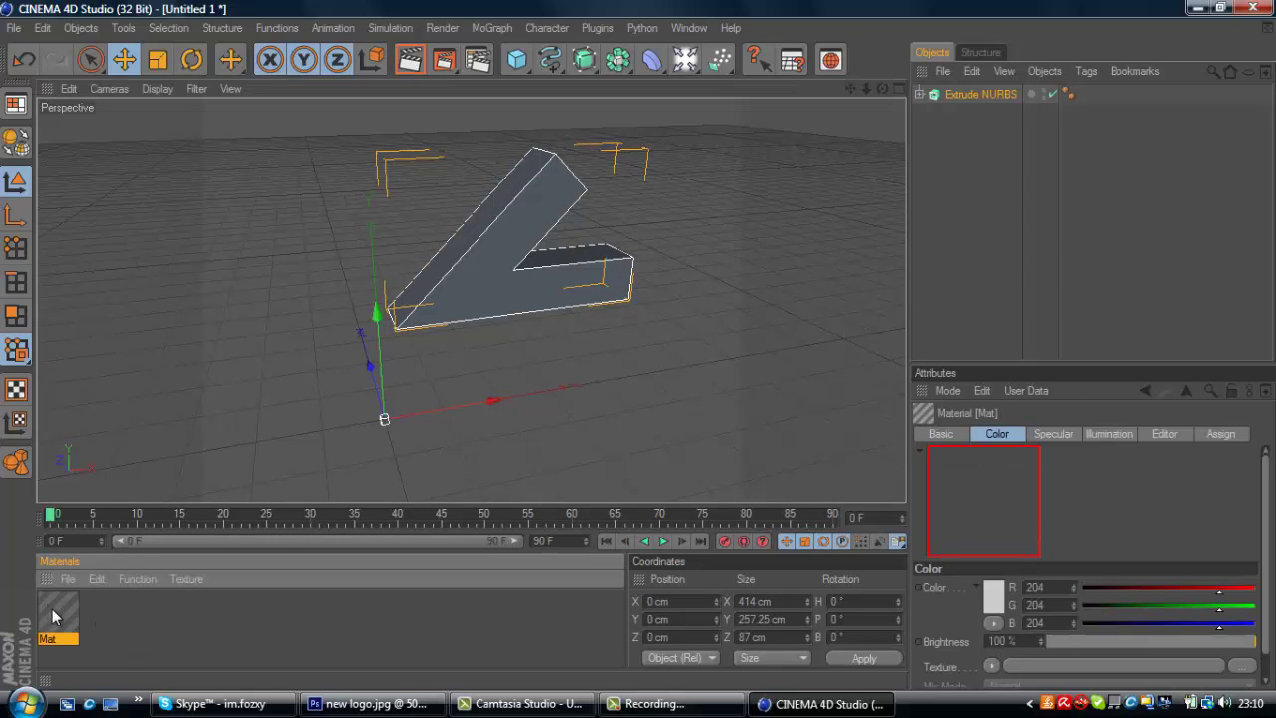
double_click(52, 609)
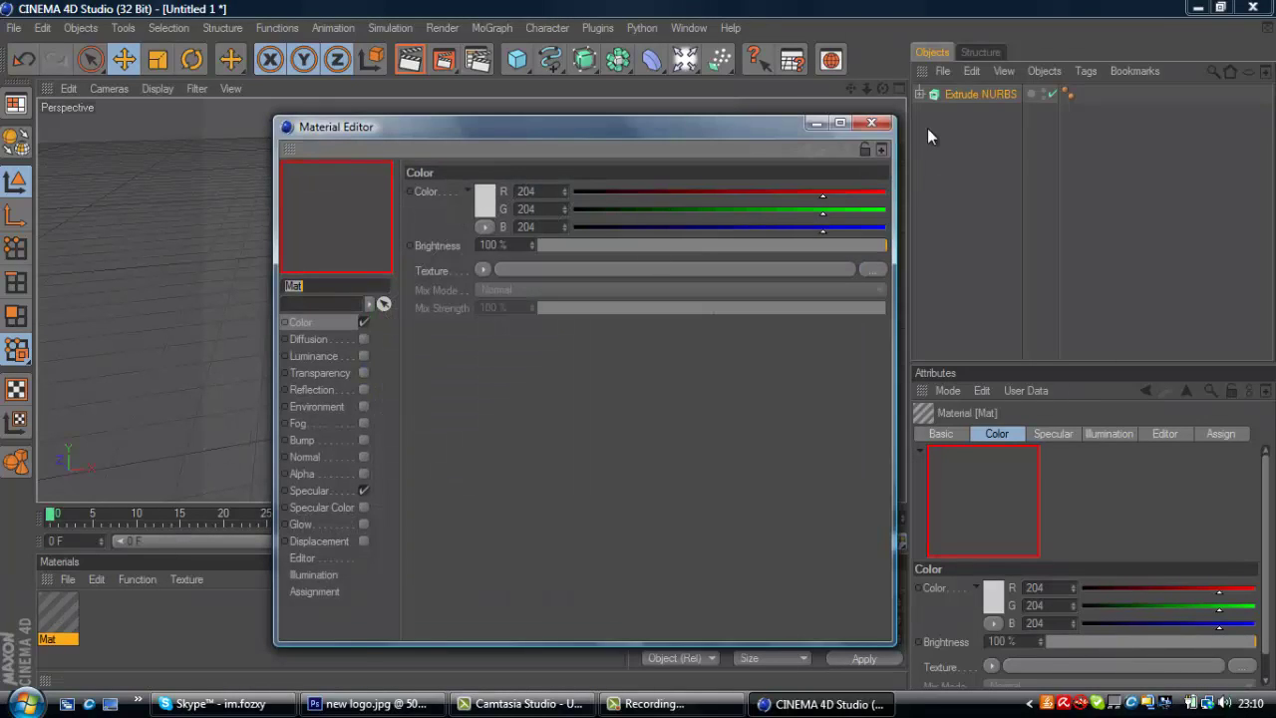
click(866, 125)
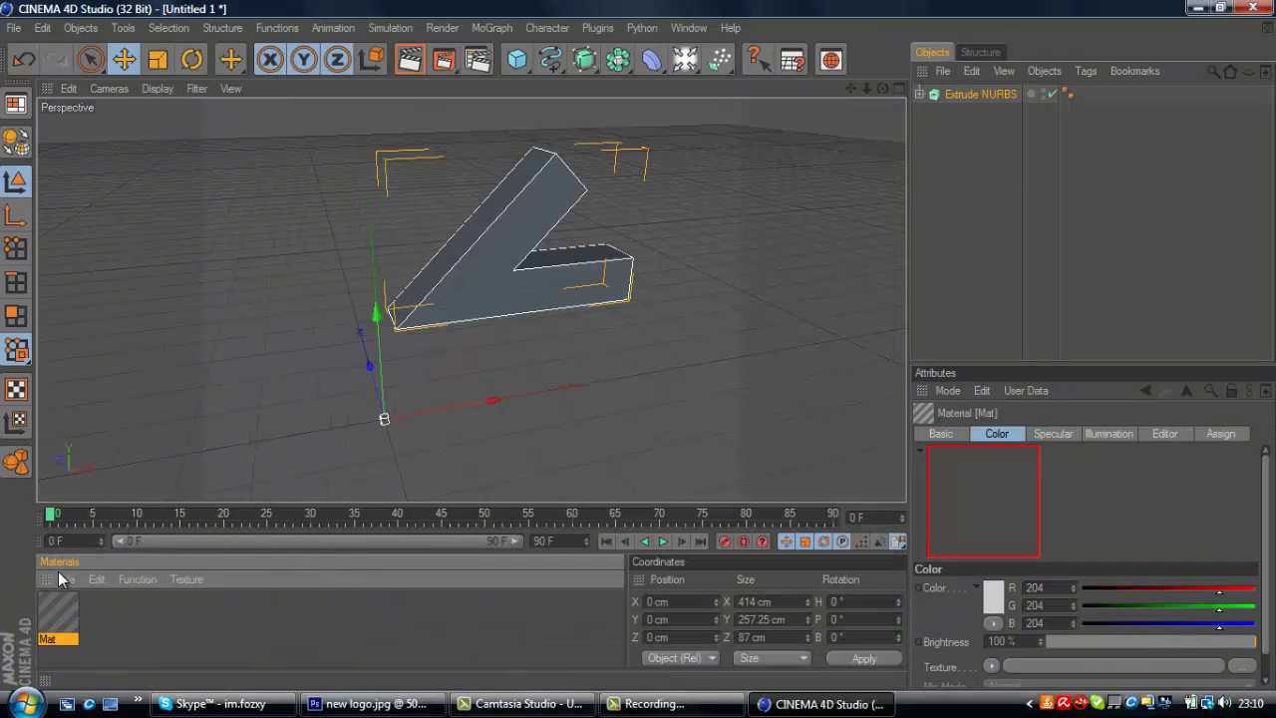
click(68, 579)
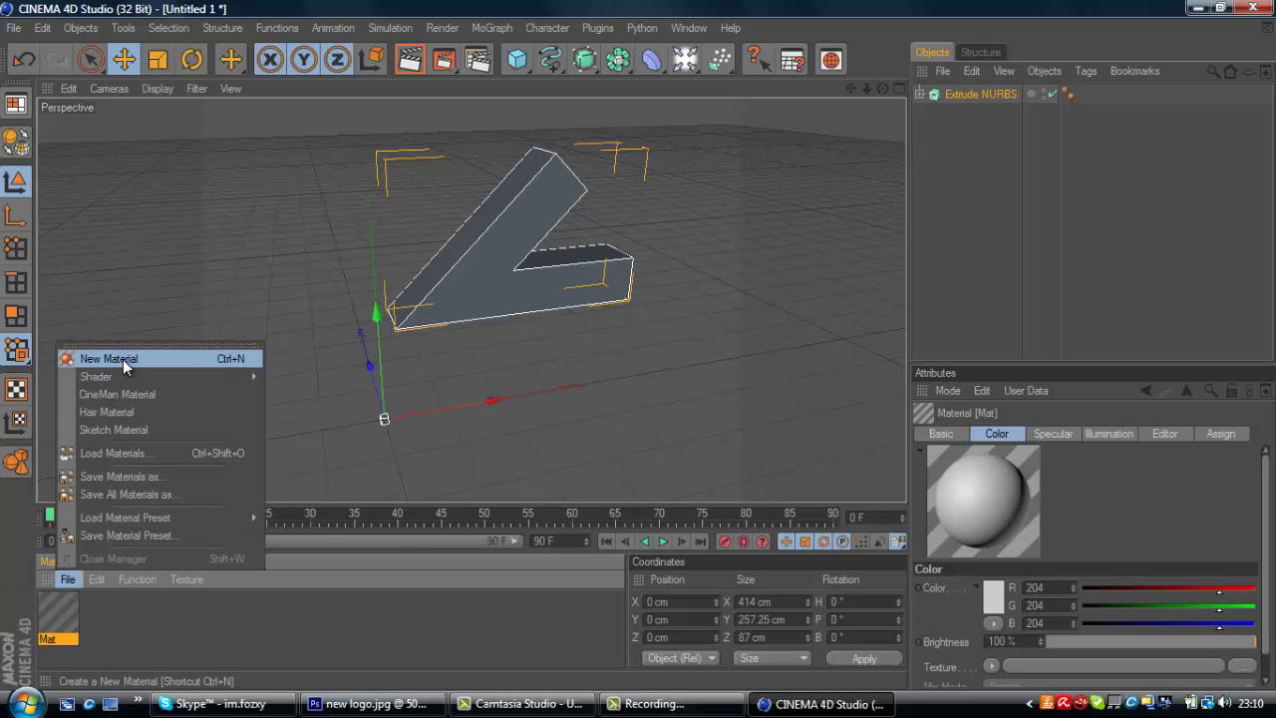
- Load materials from 'SoaR Stealth's Light Area' in Desktop > Revert Exclusive Pack! > Lightrooms
click(104, 452)
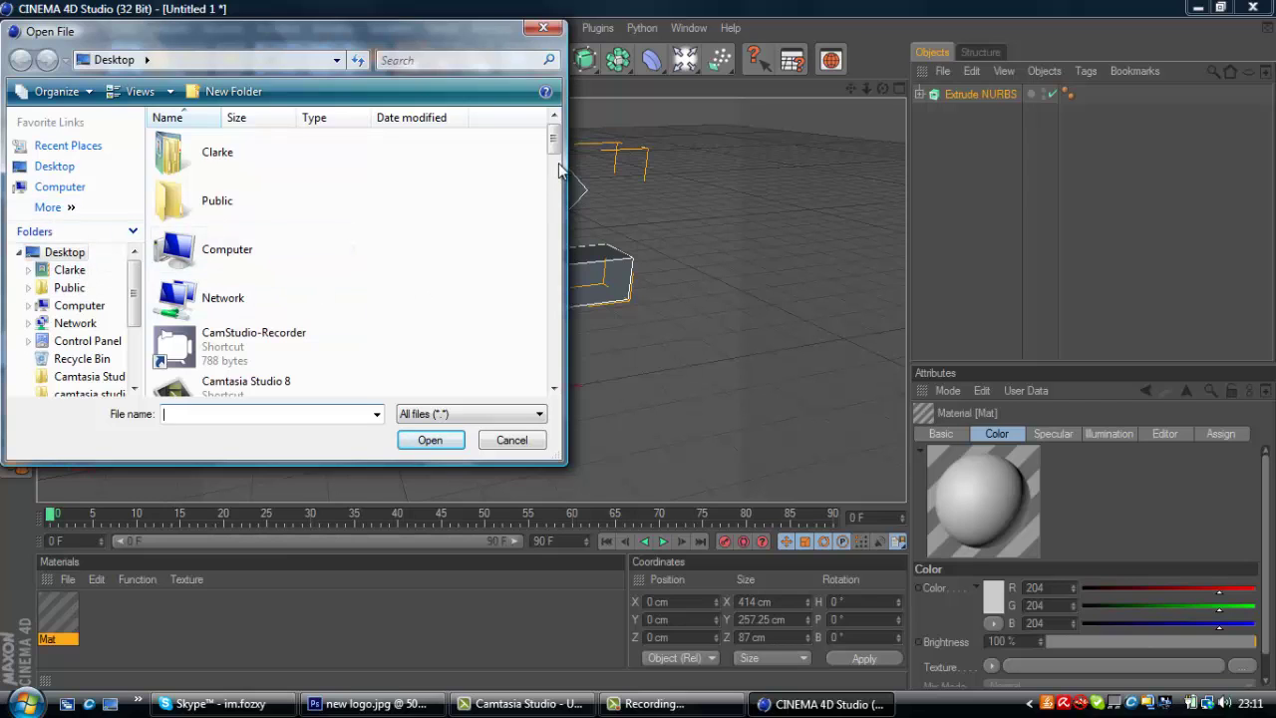
drag(554, 160, 546, 239)
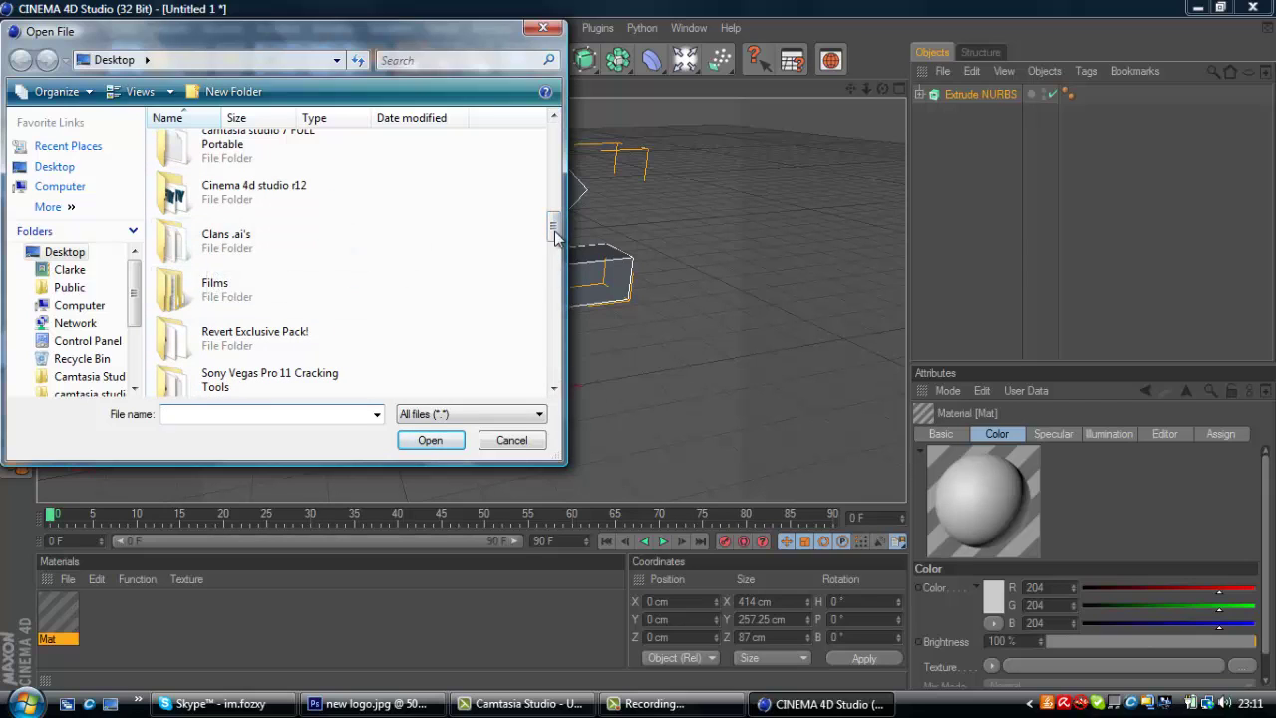
mouse_move(558, 231)
mouse_down()
mouse_move(555, 198)
mouse_move(556, 239)
mouse_up()
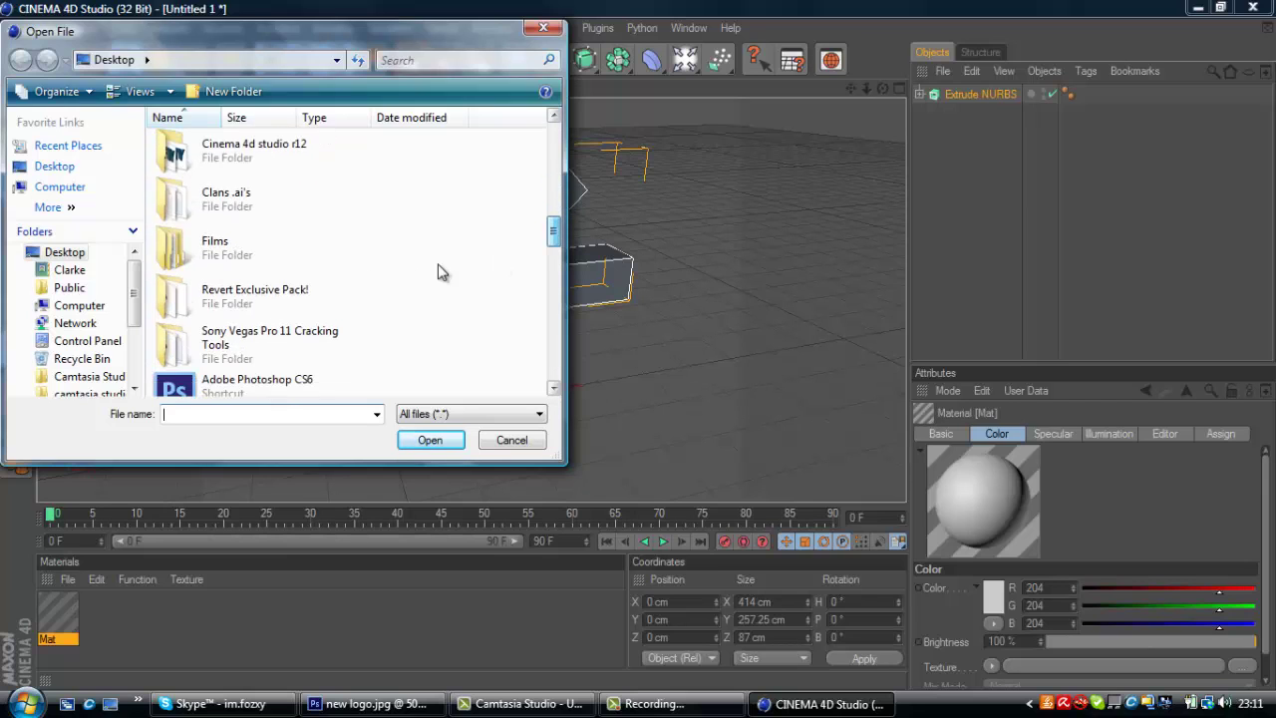
double_click(252, 296)
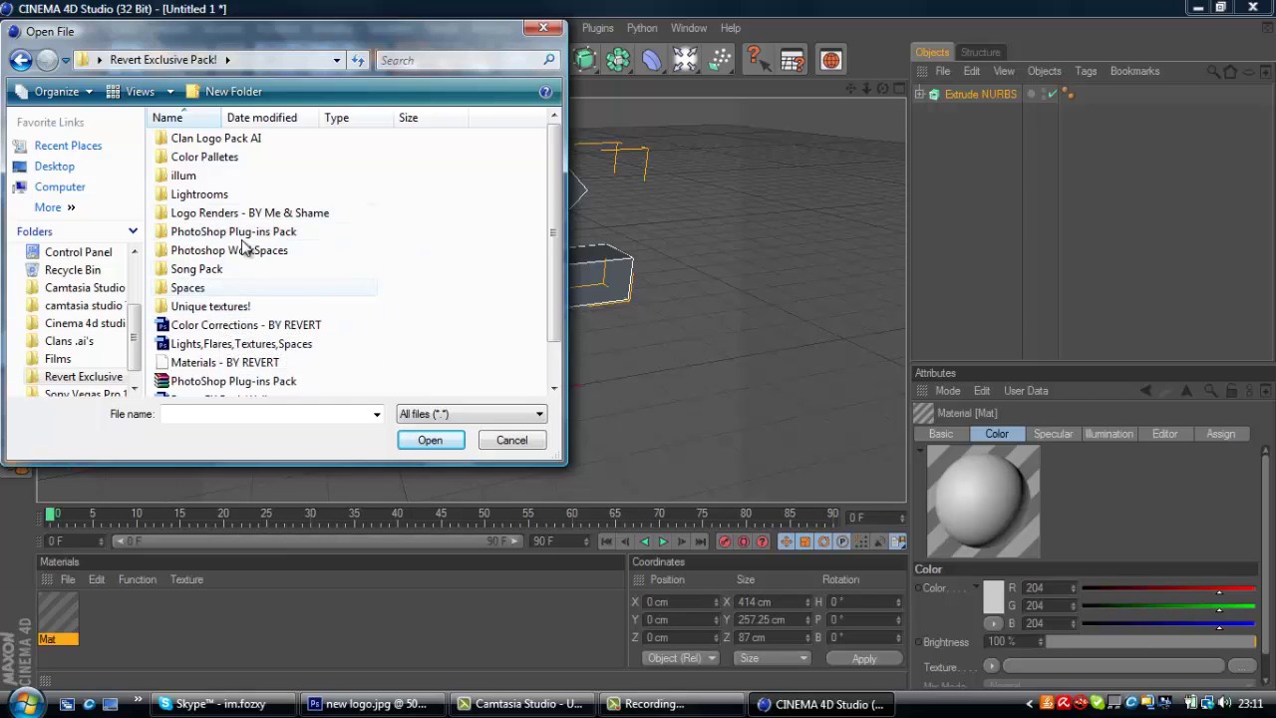
double_click(205, 195)
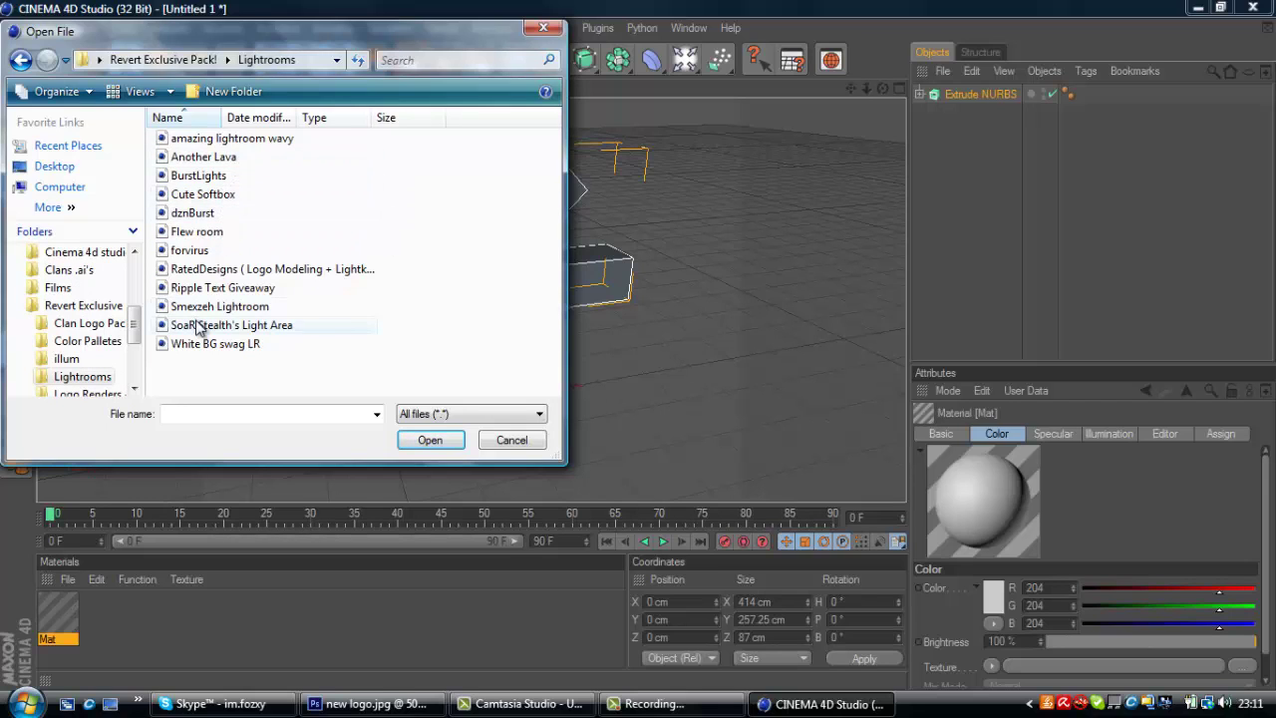
double_click(228, 325)
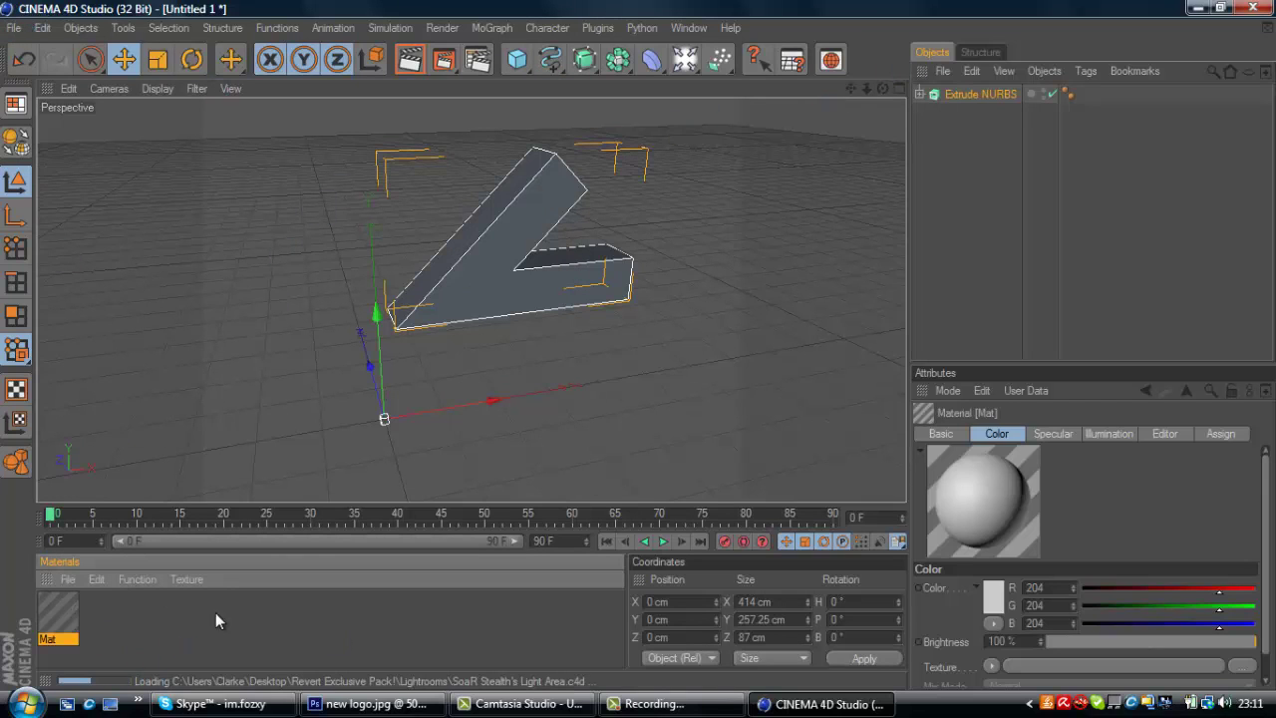
- Dismiss the missing plugins warning and close the merge file window without loading anything
click(725, 423)
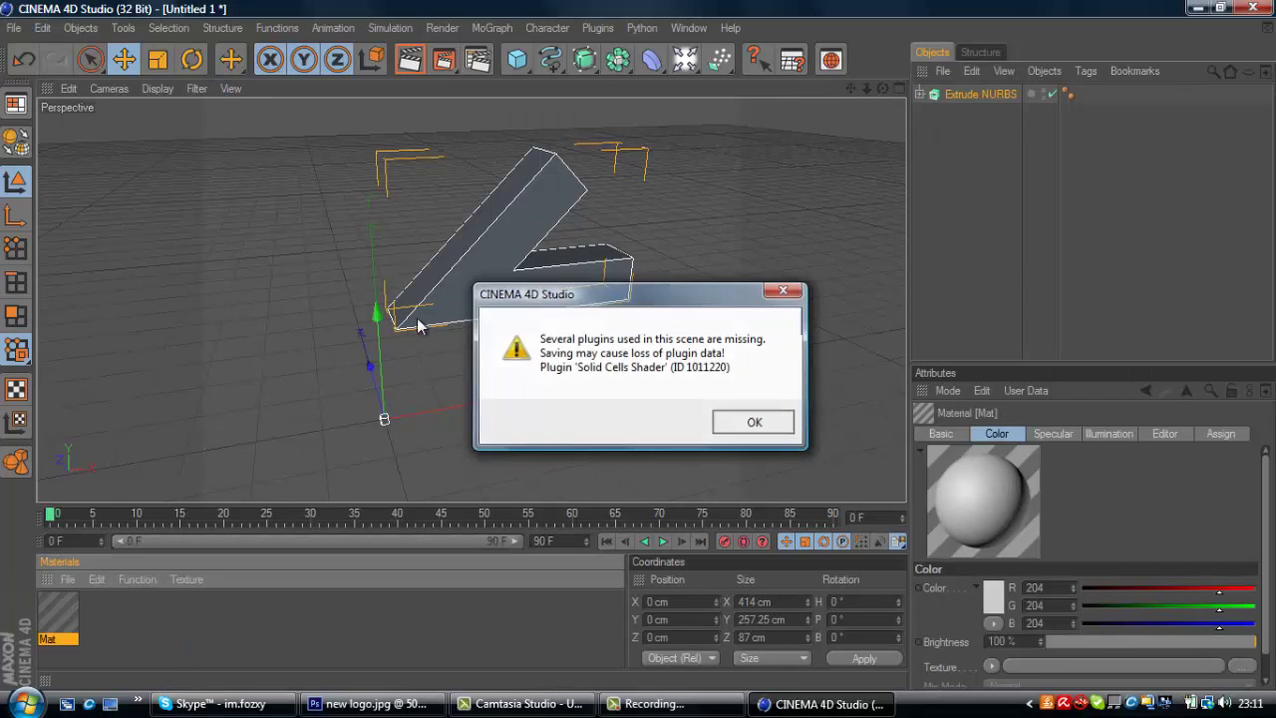
click(15, 30)
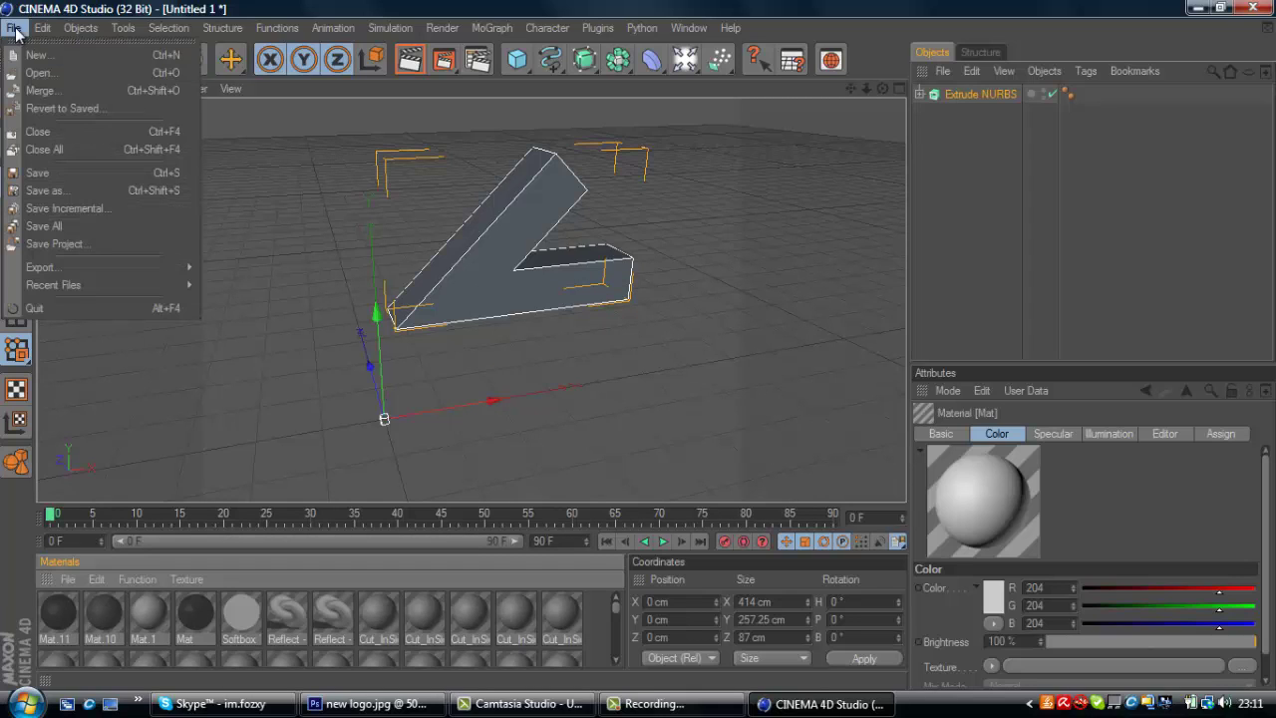
click(83, 93)
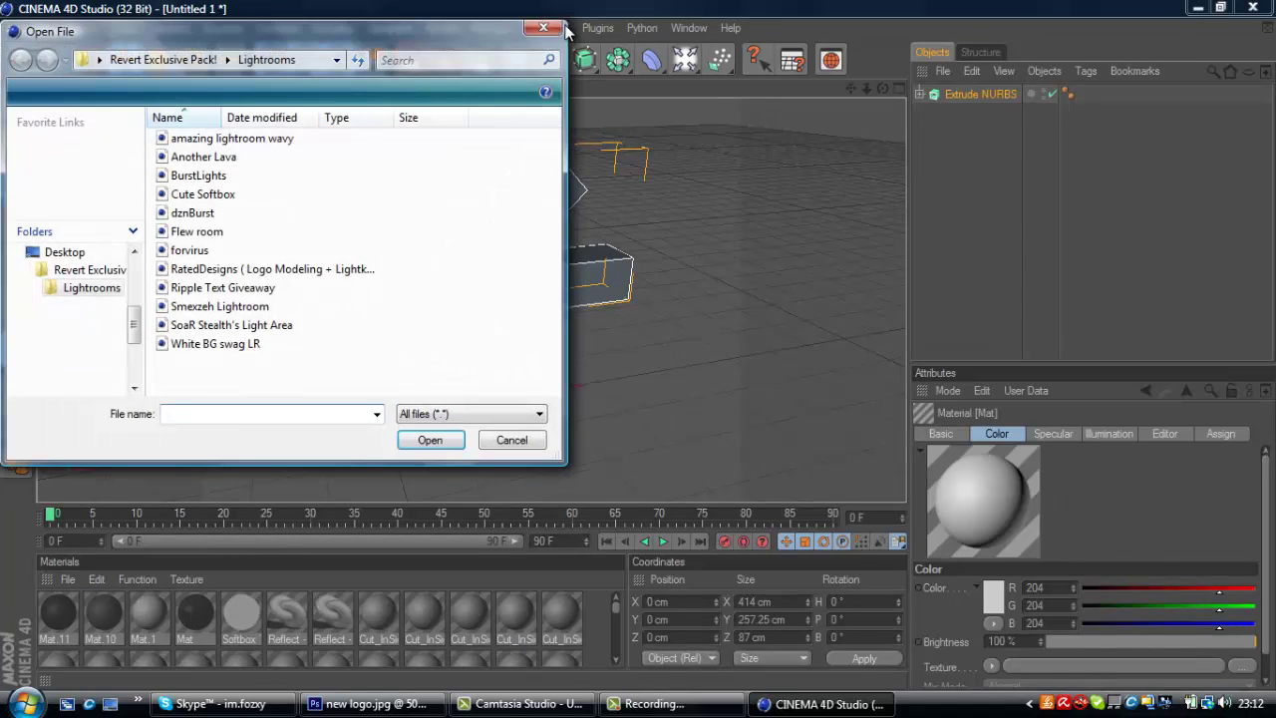
click(544, 26)
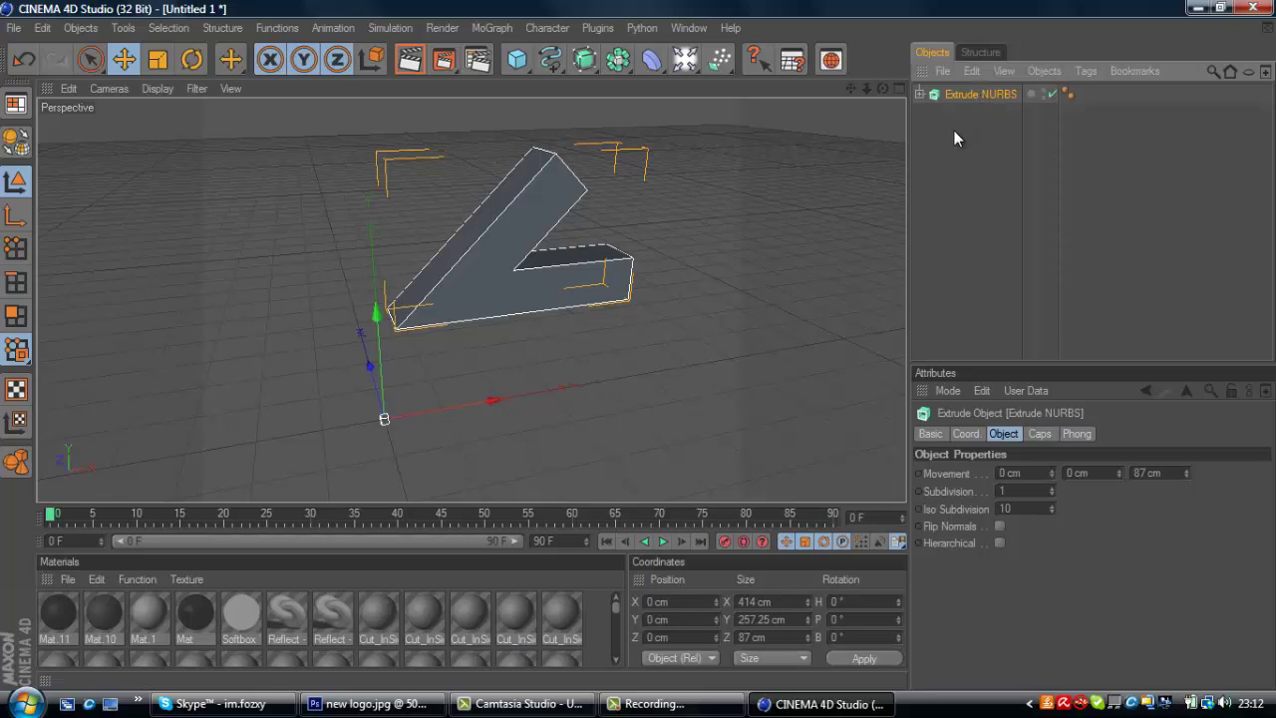
- Paste a copy of the extruded piece as Extrude NURBS.1 and bank it to about 179°
key(ctrl+v)
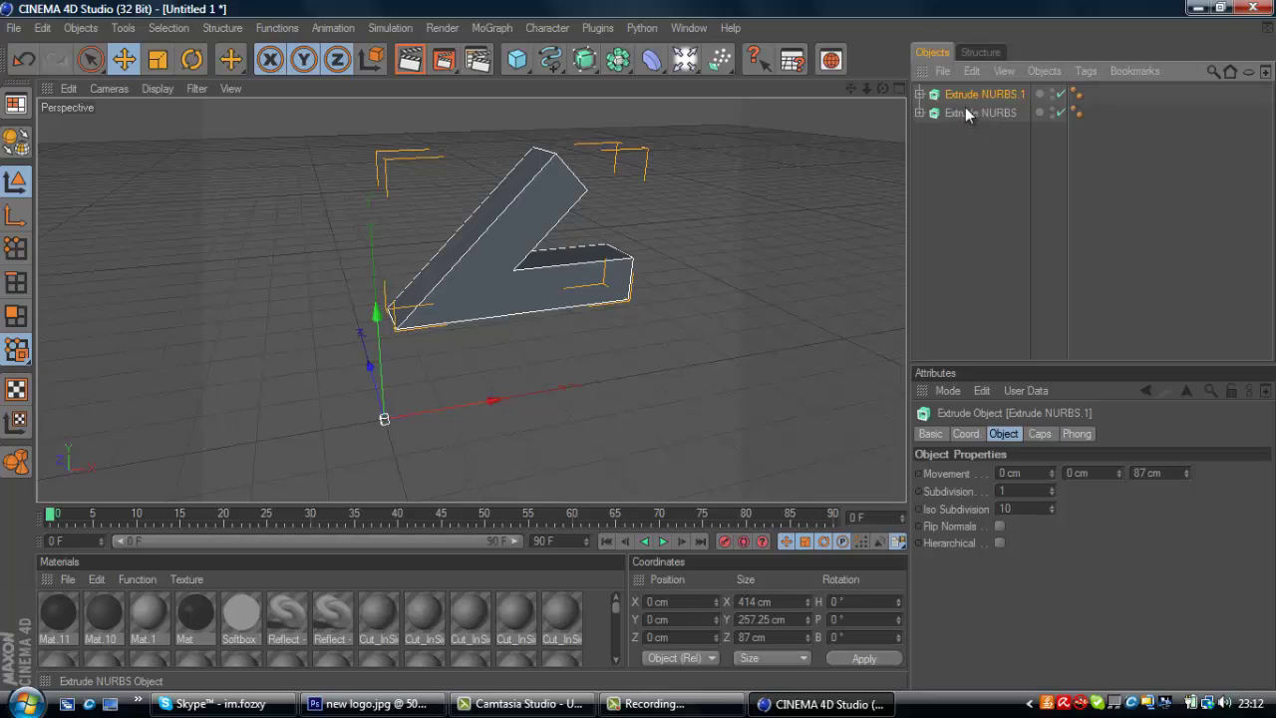
click(967, 94)
click(191, 58)
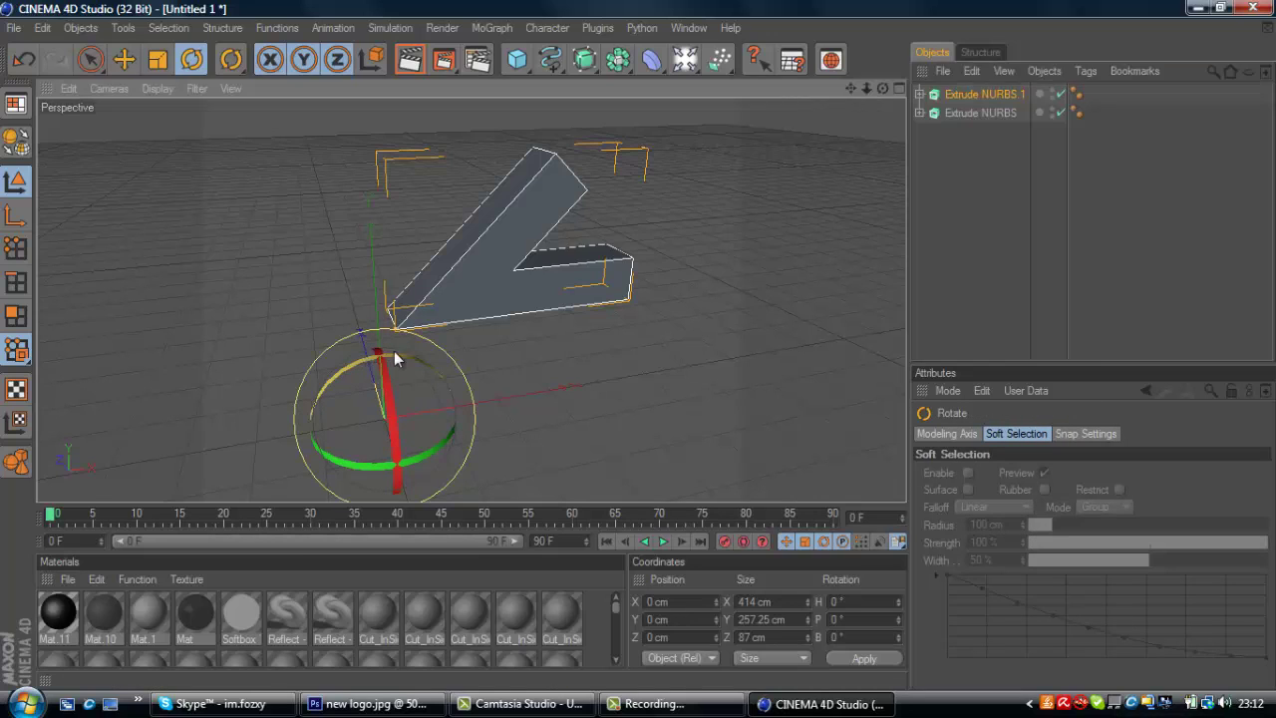
drag(399, 357, 472, 399)
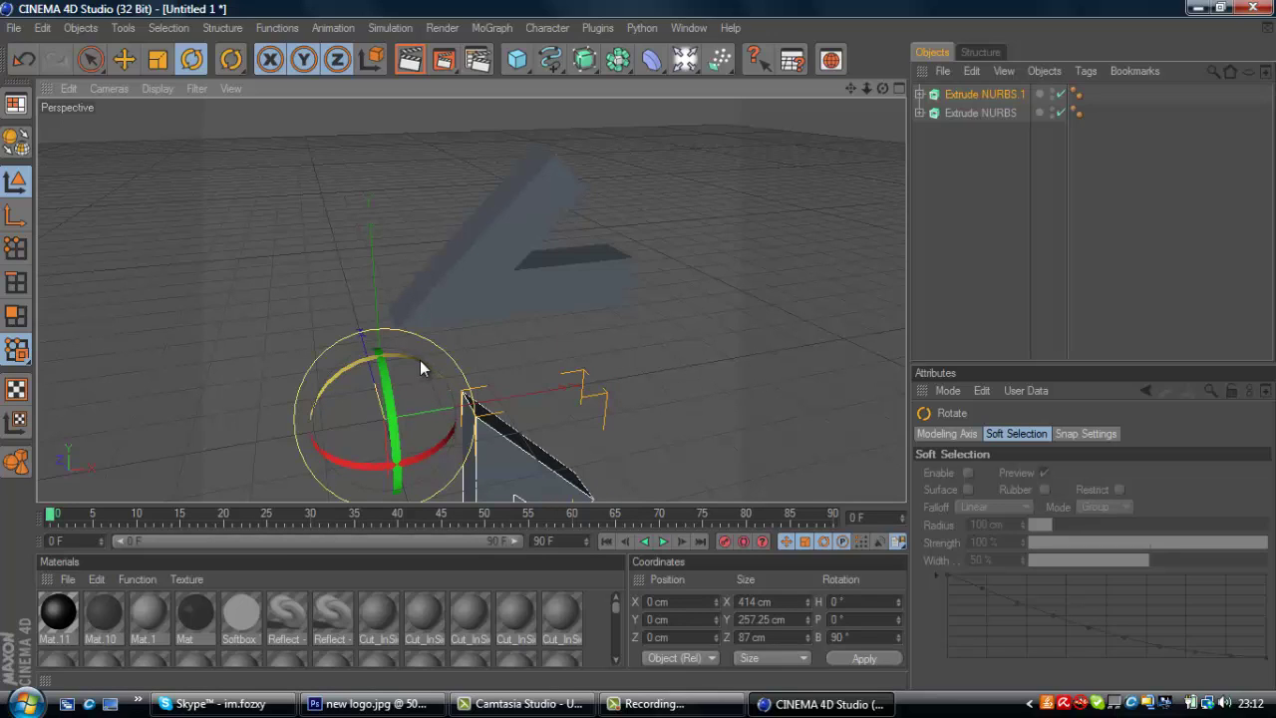
drag(417, 361, 475, 417)
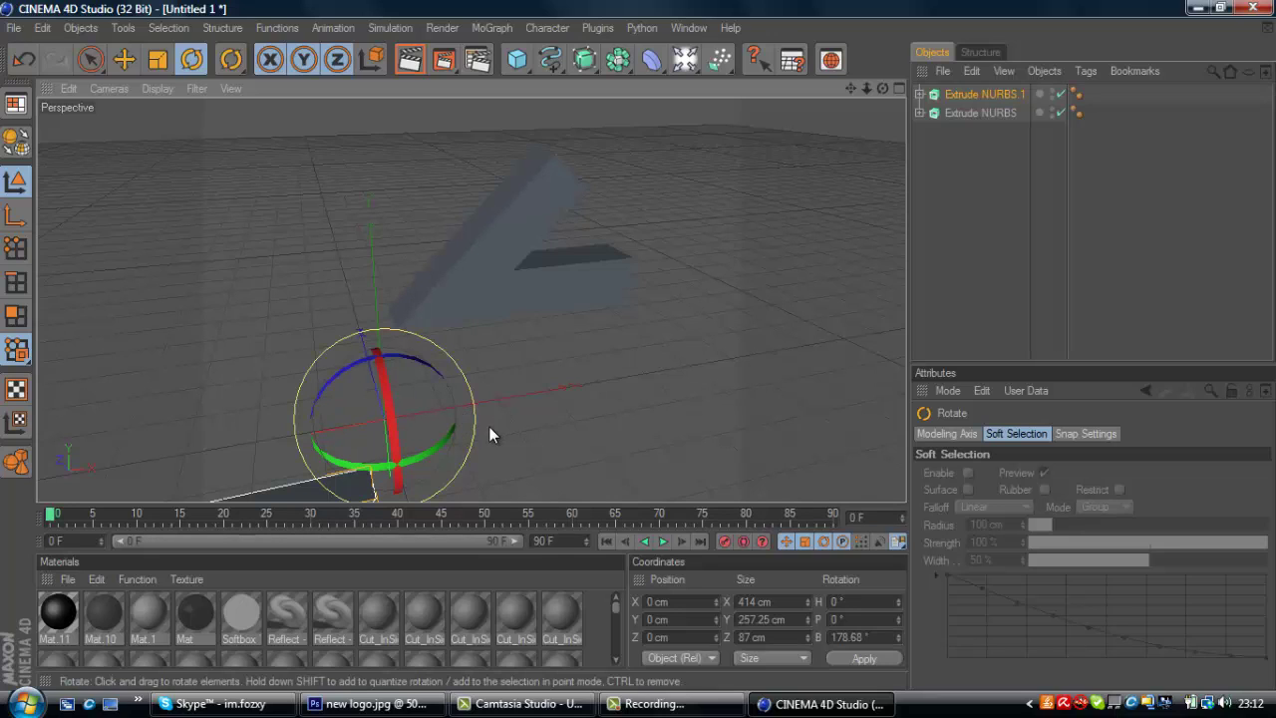
key(ctrl+z)
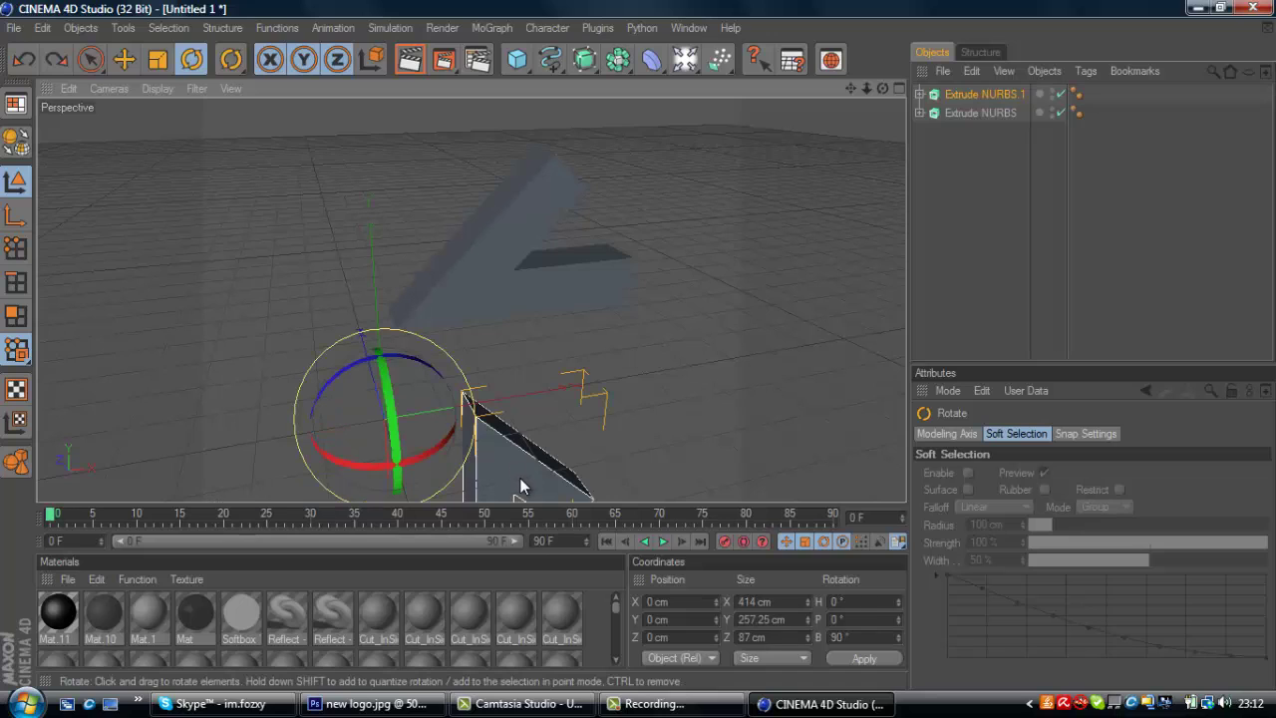
click(466, 400)
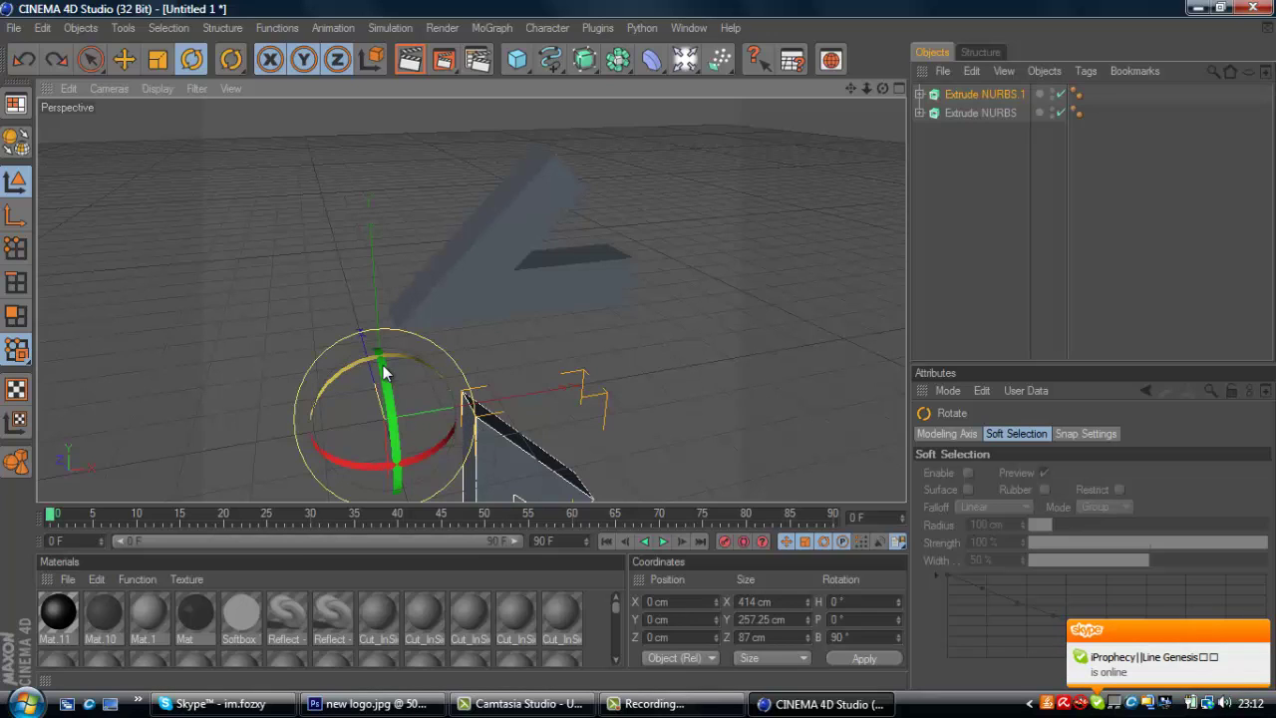
mouse_move(385, 367)
mouse_down()
mouse_move(441, 366)
mouse_move(476, 395)
mouse_move(490, 443)
mouse_up()
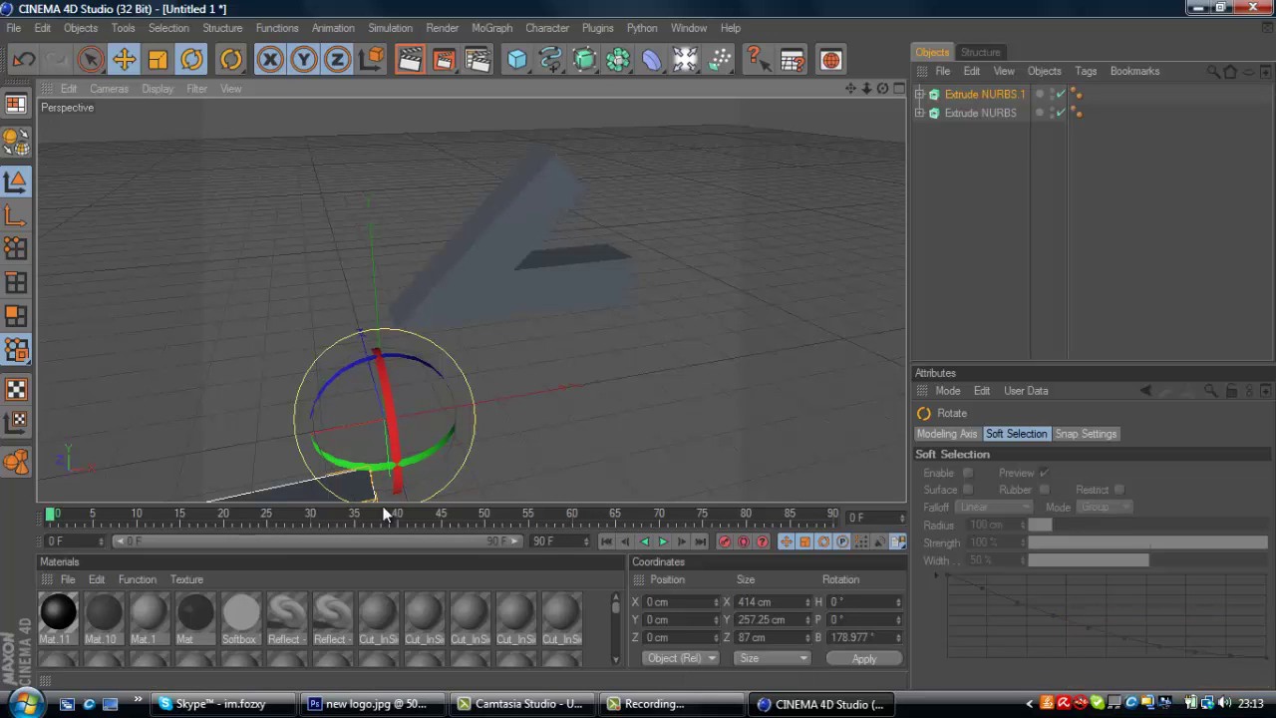
key(e)
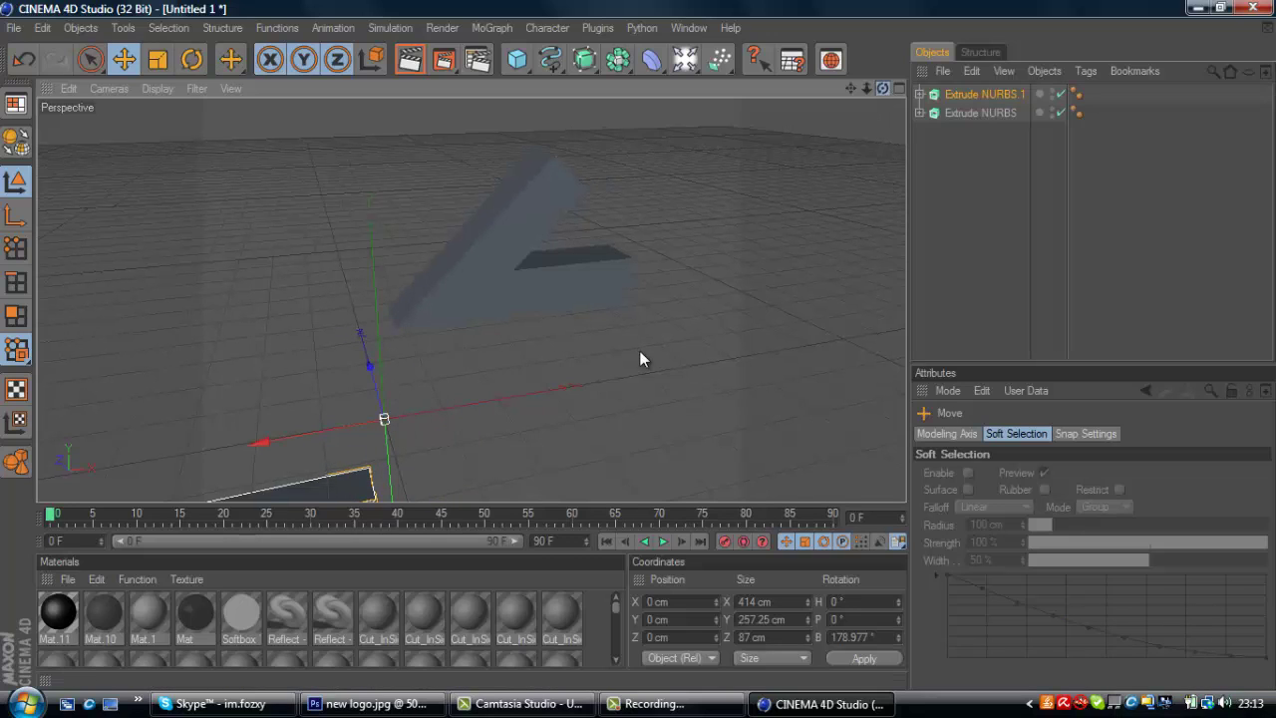
- Move Extrude NURBS.1 beside the original, to X 764.499, Y 566.588, Z 147.303 cm
alt+drag(640, 351, 638, 356)
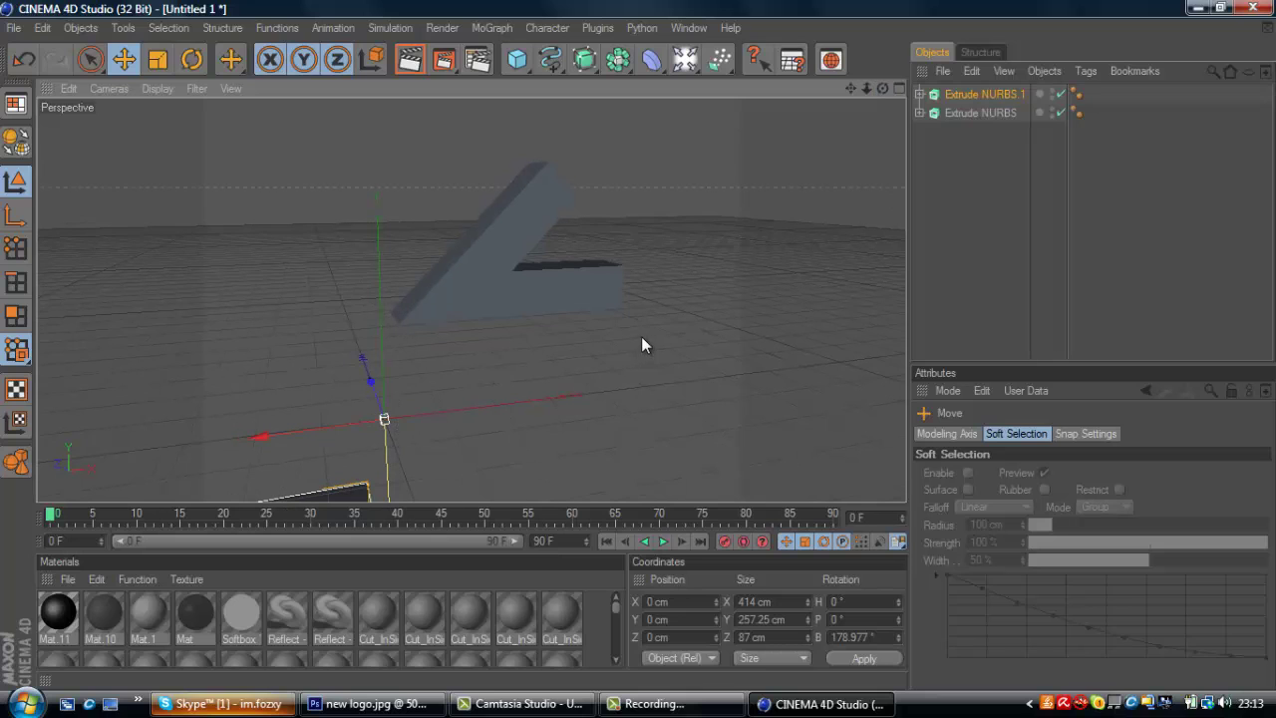
drag(640, 340, 299, 330)
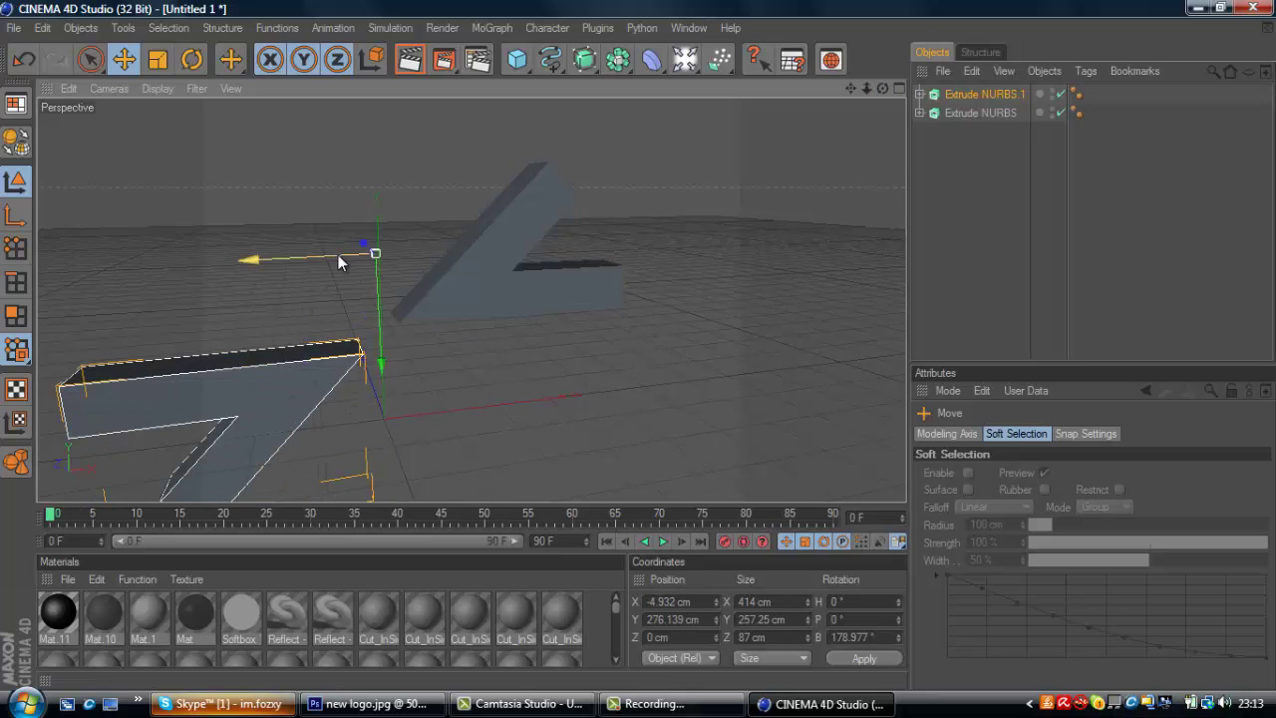
drag(650, 355, 626, 227)
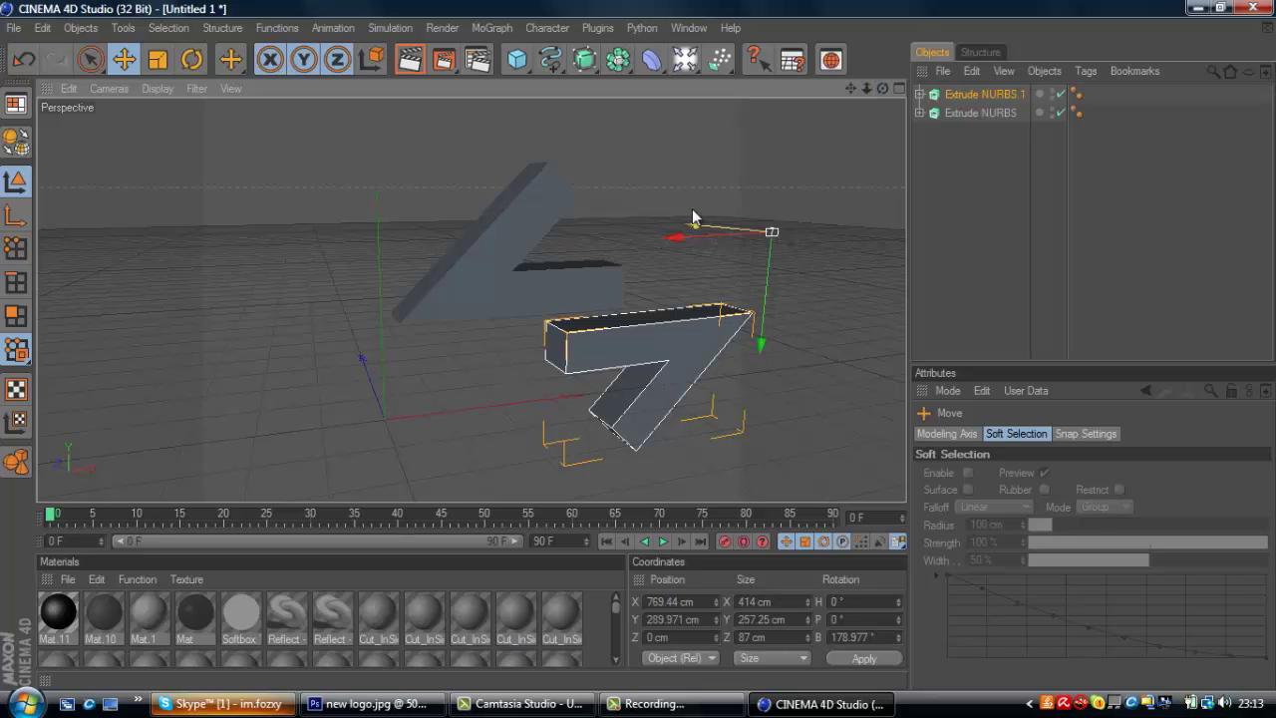
mouse_move(637, 347)
mouse_down()
mouse_move(577, 338)
mouse_move(646, 349)
mouse_move(664, 373)
mouse_move(634, 344)
mouse_move(716, 229)
mouse_move(640, 339)
mouse_up()
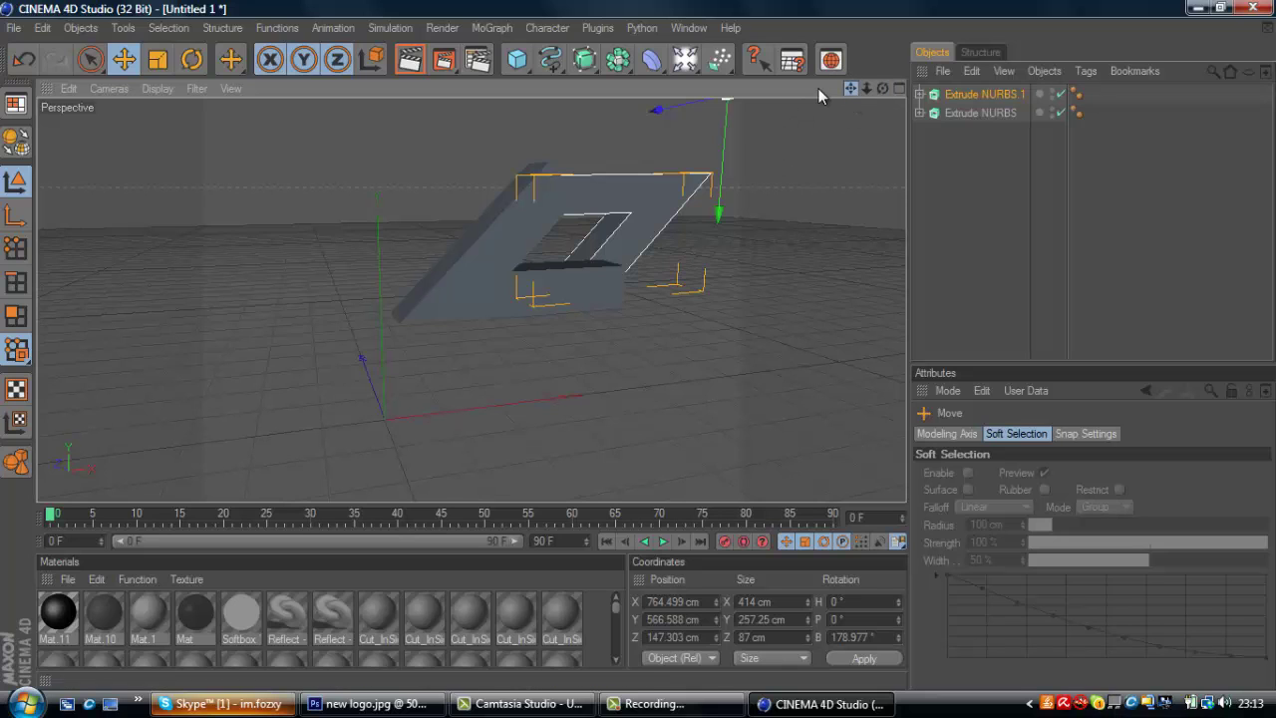
alt+drag(717, 199, 618, 378)
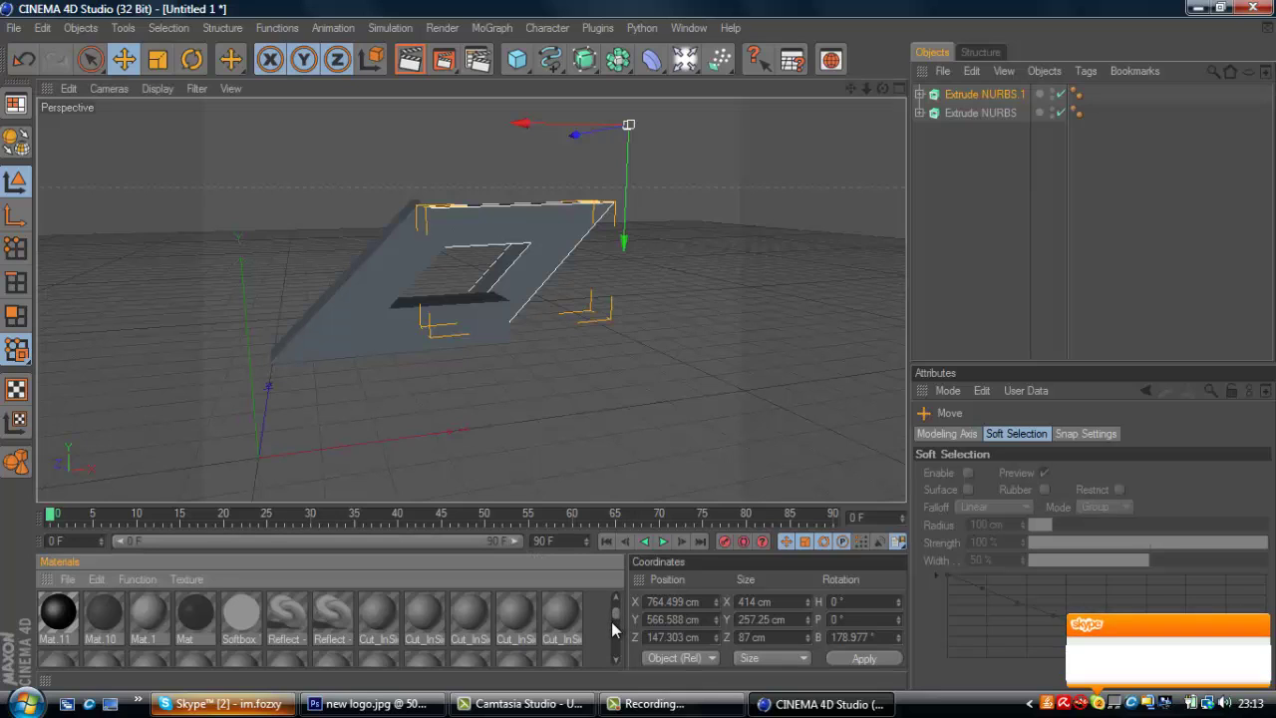
- Apply Reflect - White to Extrude NURBS and Tron Glow Green to Extrude NURBS.1
scroll(612, 629, down, 1)
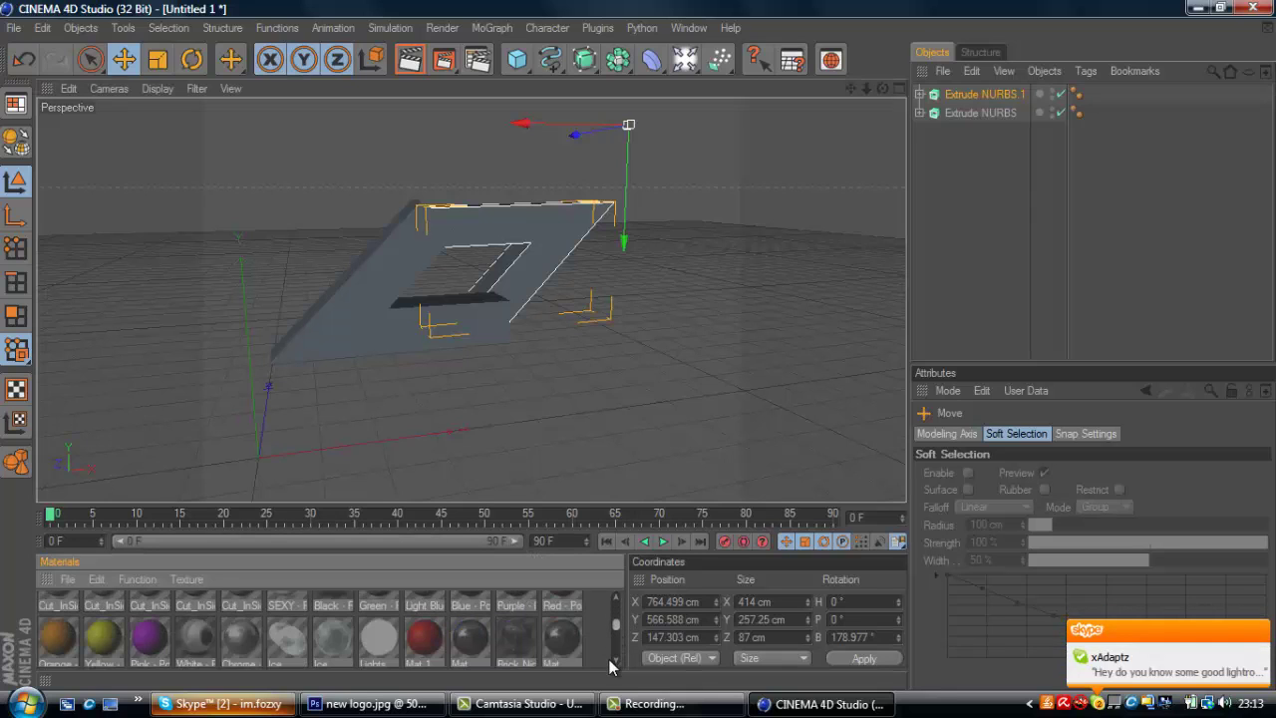
scroll(632, 687, down, 1)
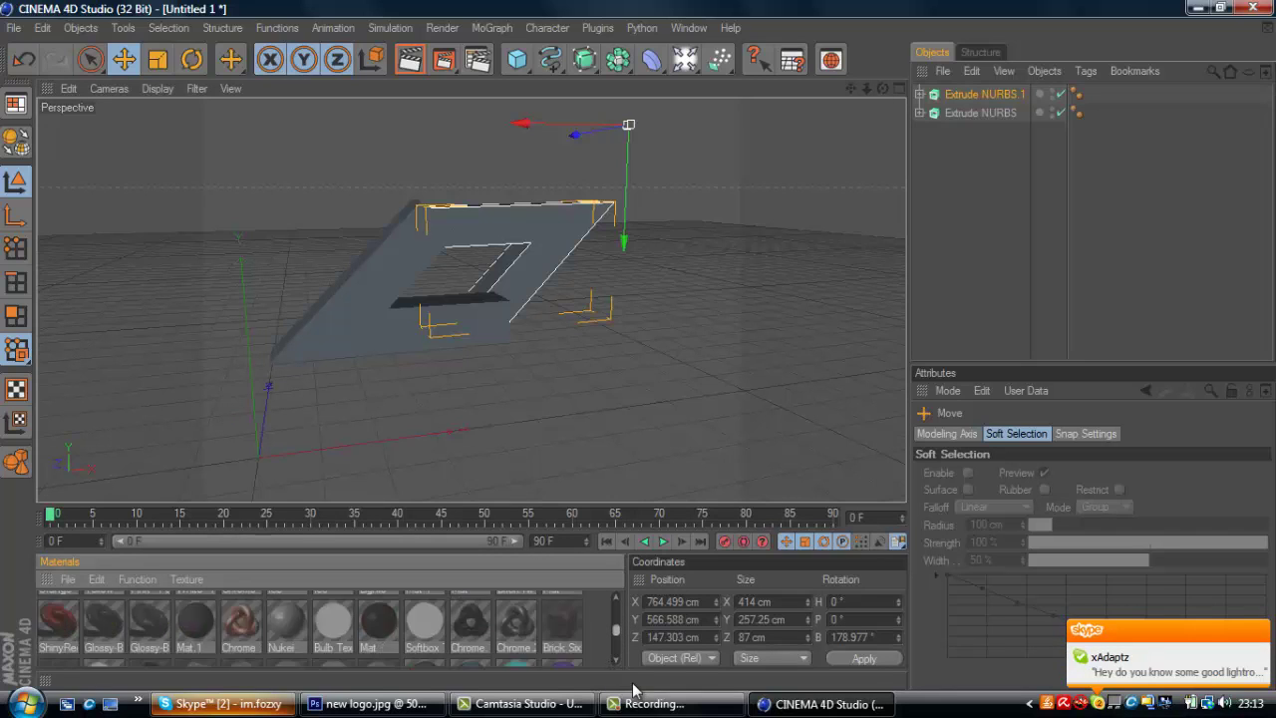
scroll(555, 640, down, 2)
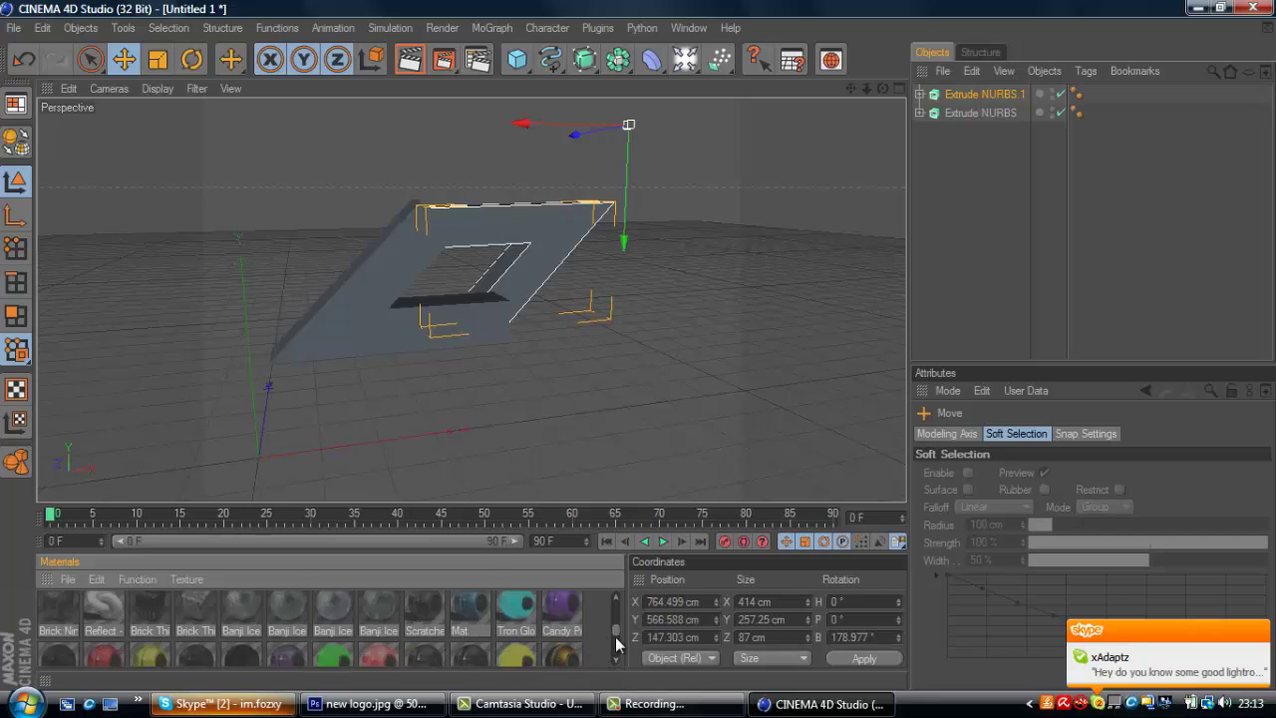
drag(110, 610, 993, 114)
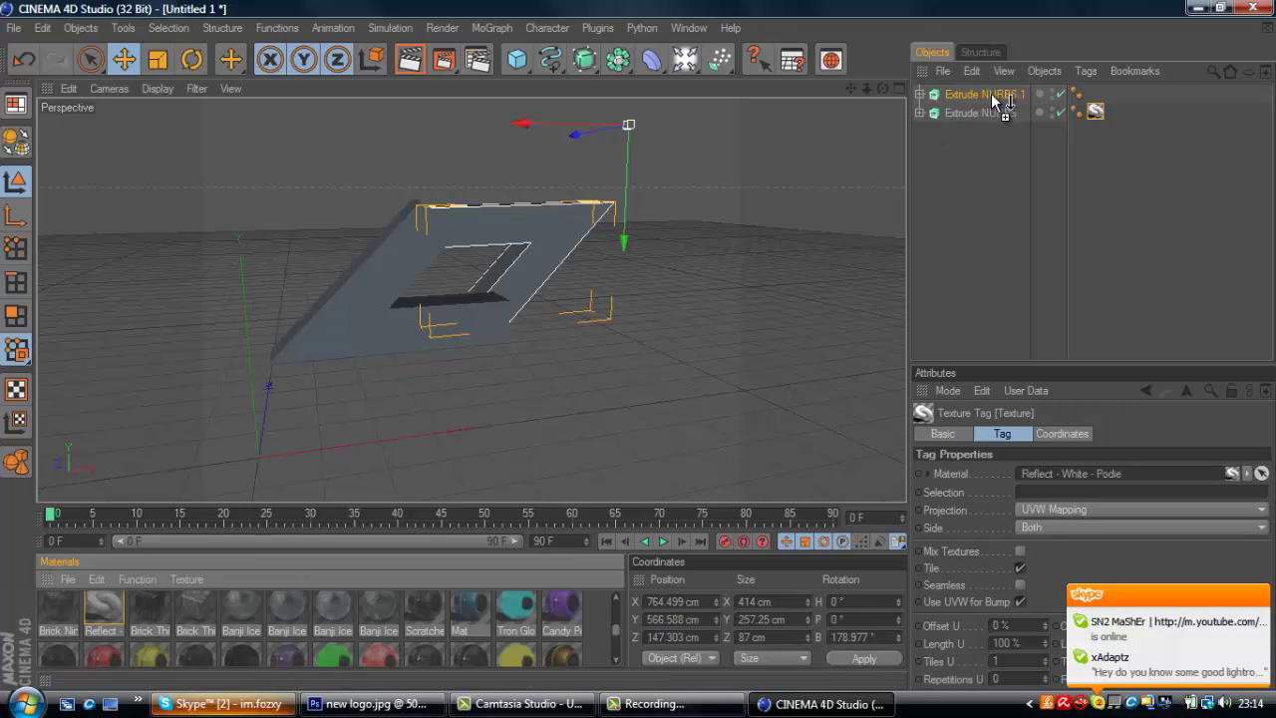
drag(992, 101, 991, 100)
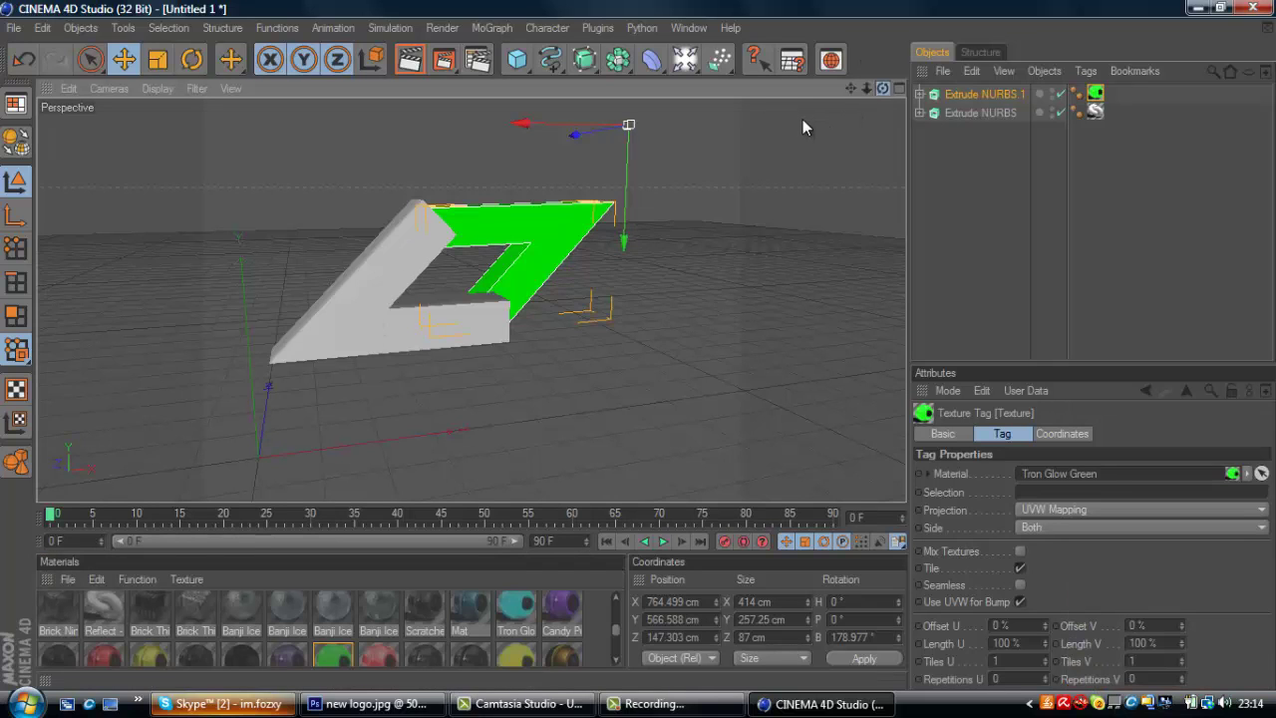
- Lower the green copy along Z to 11.683 cm
alt+drag(638, 353, 601, 337)
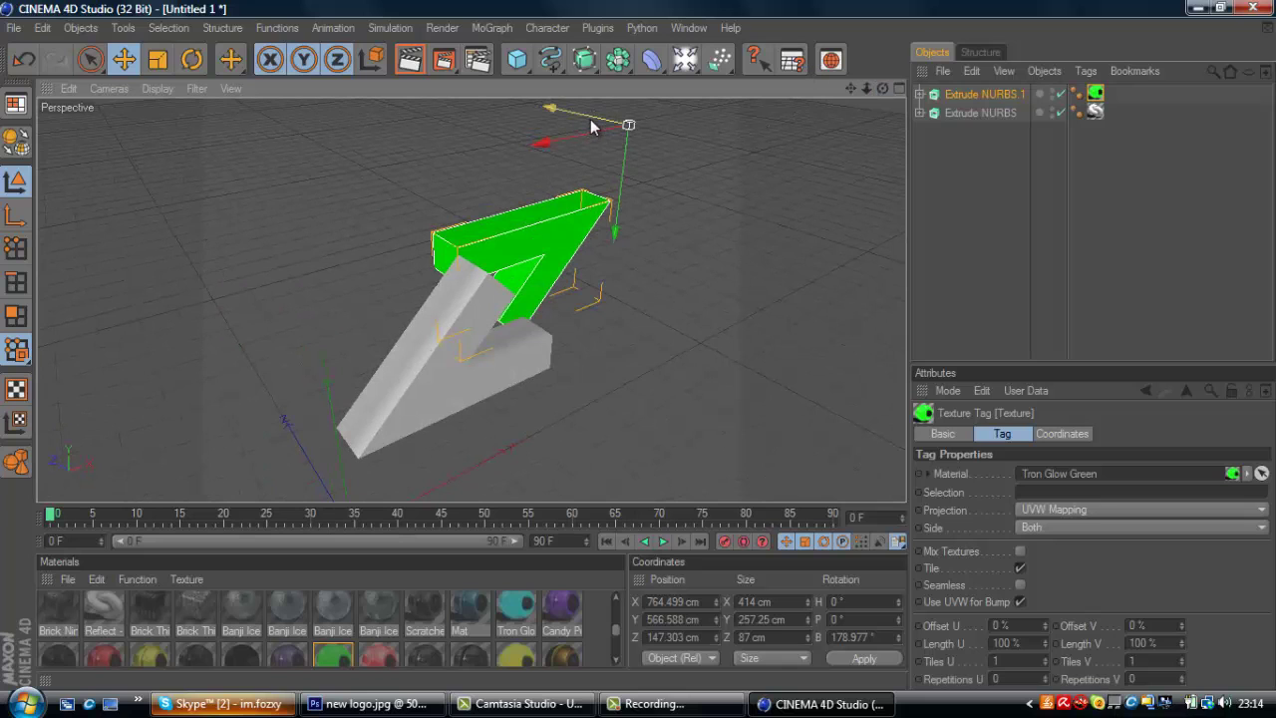
drag(590, 120, 638, 338)
drag(601, 128, 608, 121)
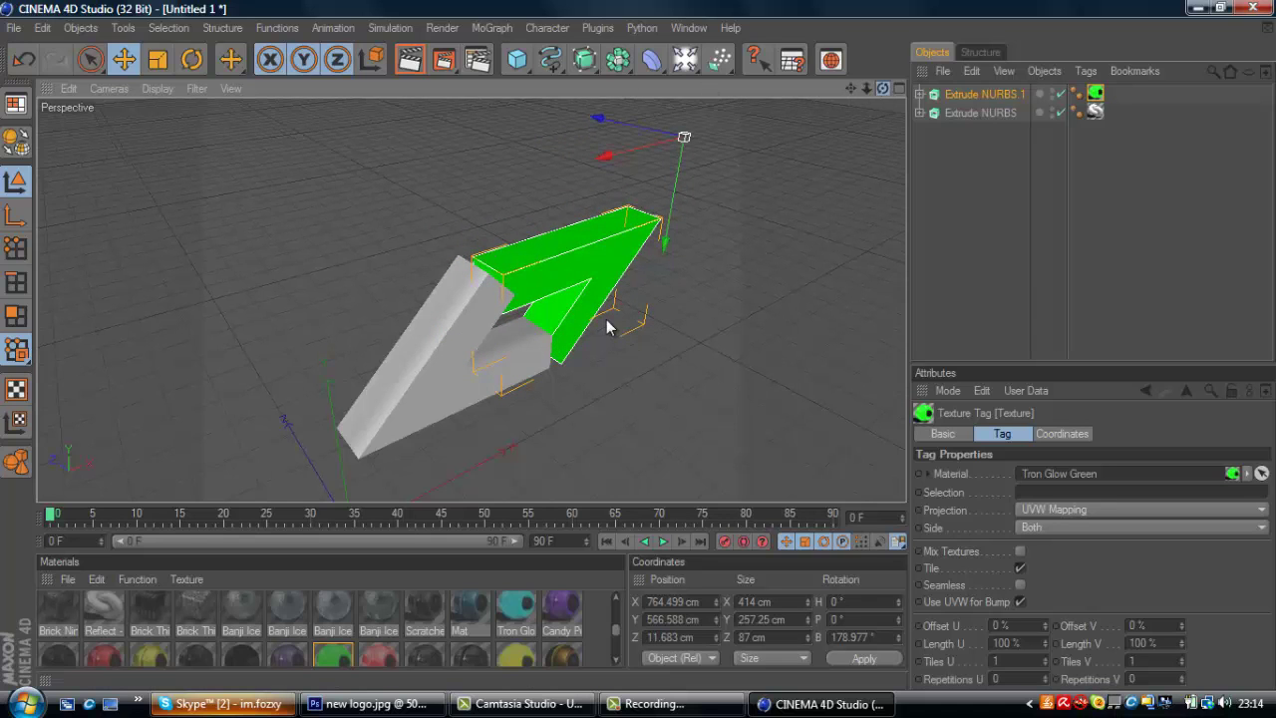